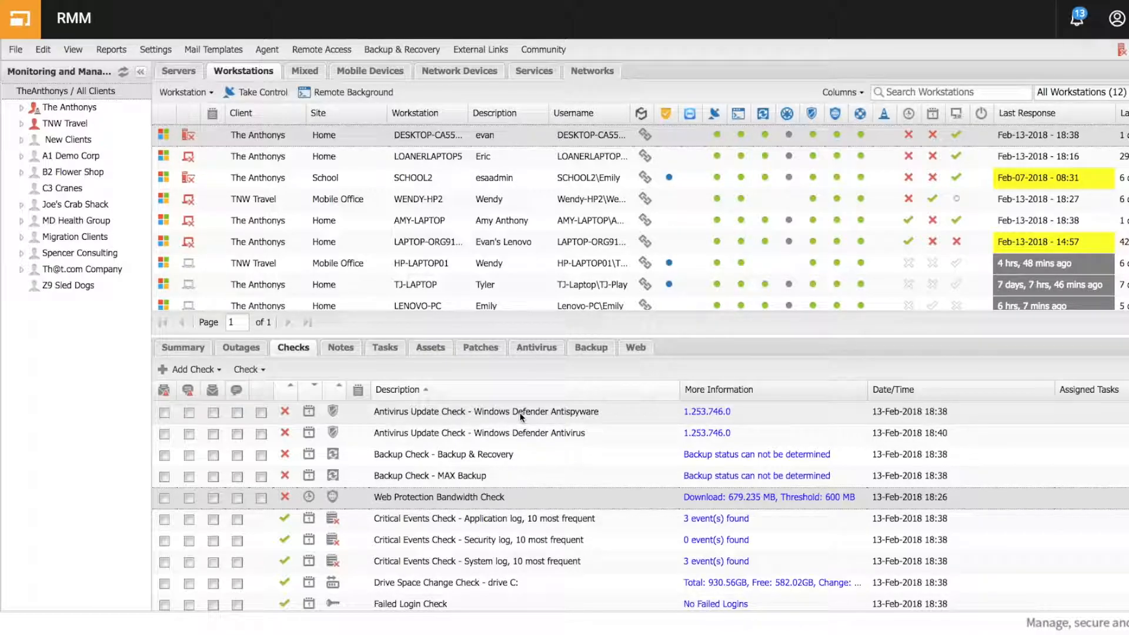
Step: Start deleting checks like the Windows Defender Antispyware update check and filter the AV product by "Windows Defender"
click(521, 416)
right_click(520, 416)
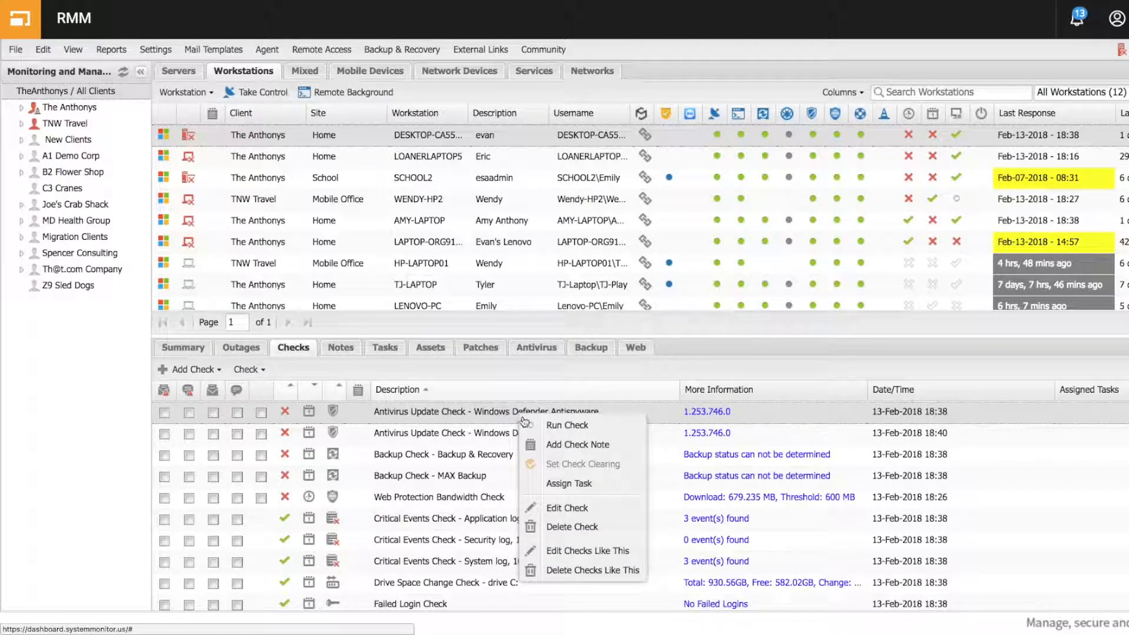
click(585, 571)
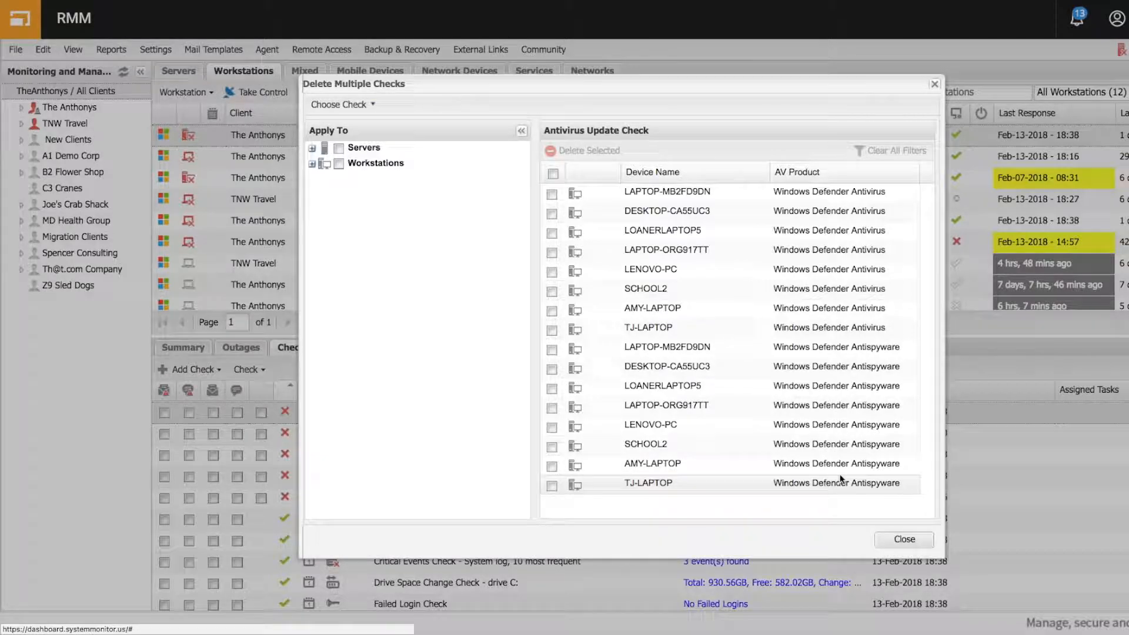
click(913, 174)
mouse_move(1000, 237)
click(1038, 239)
text(Windows Defender)
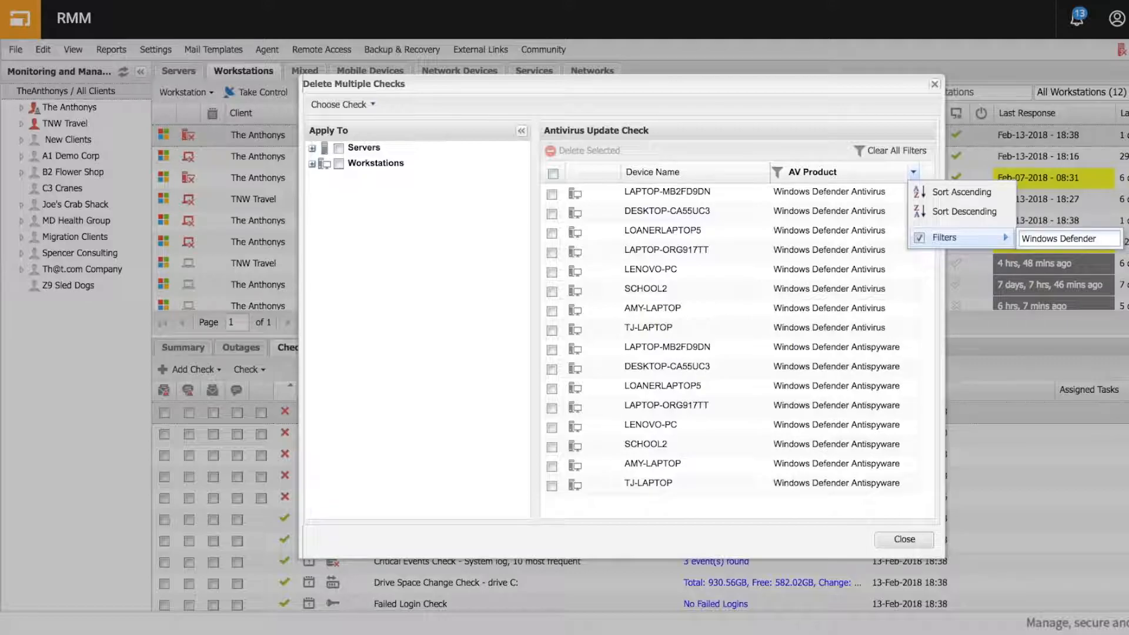
key(Return)
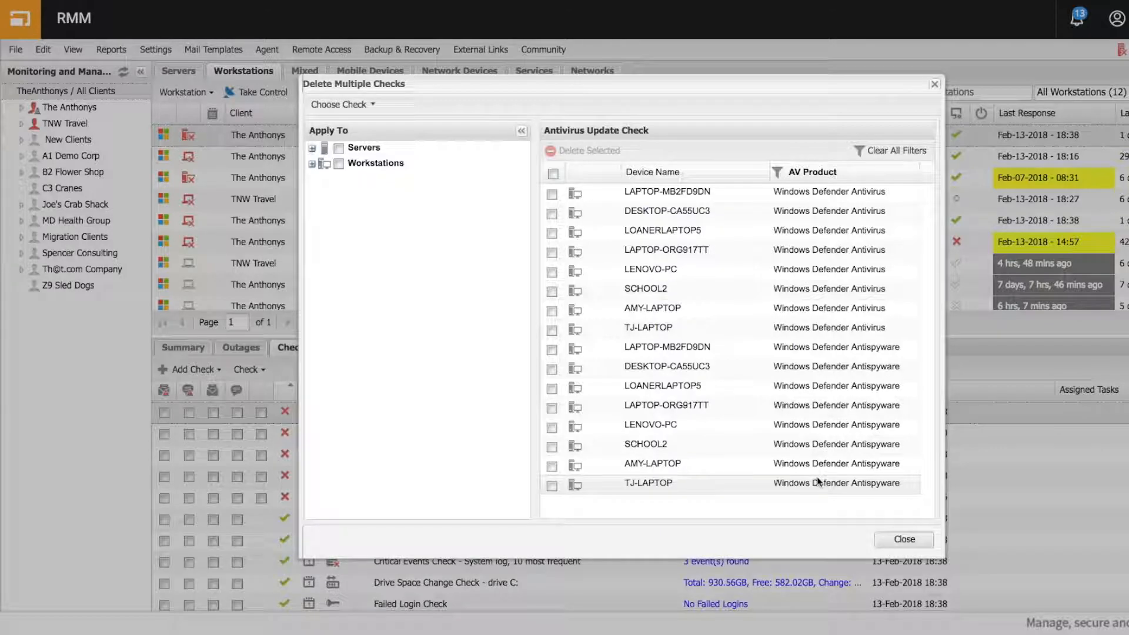
Step: Limit the bulk deletion to workstations at the Home and School sites
click(312, 164)
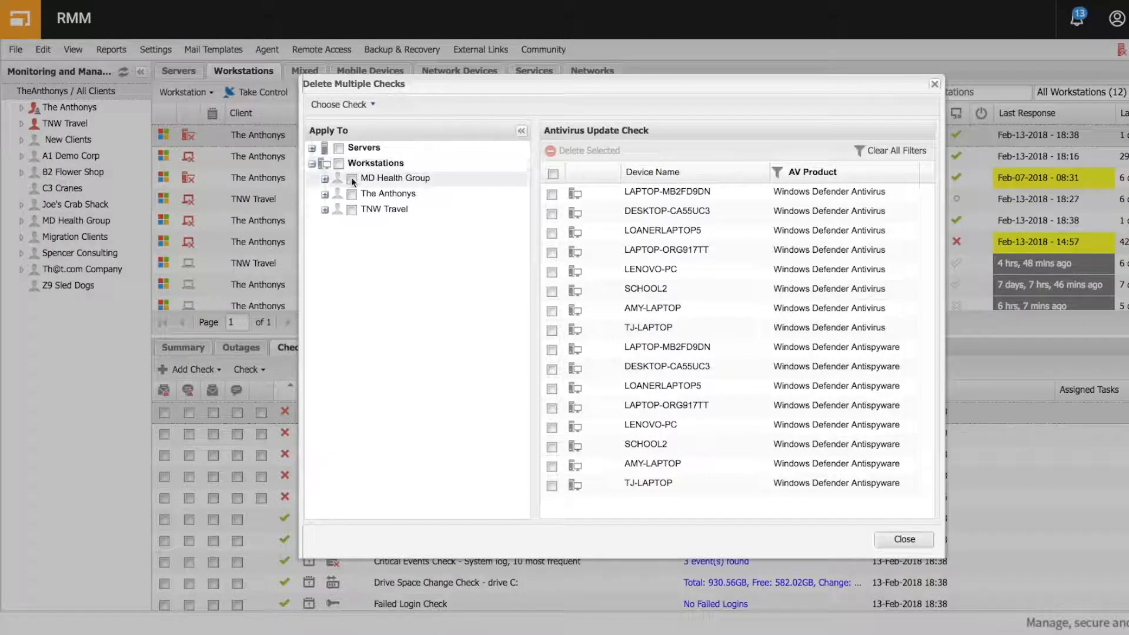
click(324, 195)
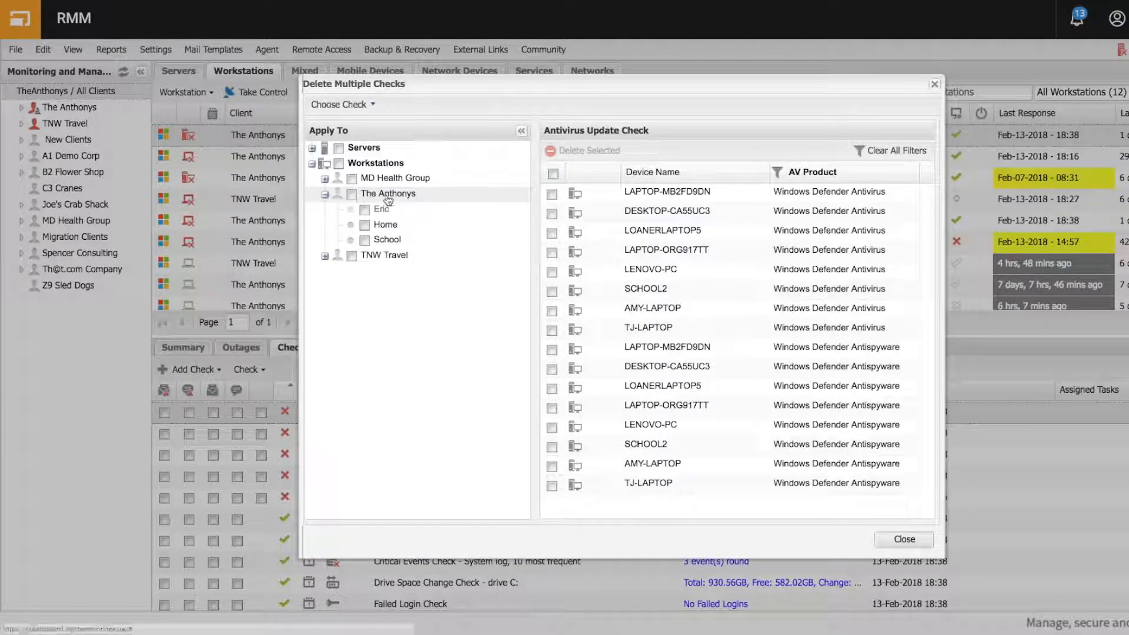
click(365, 226)
click(365, 241)
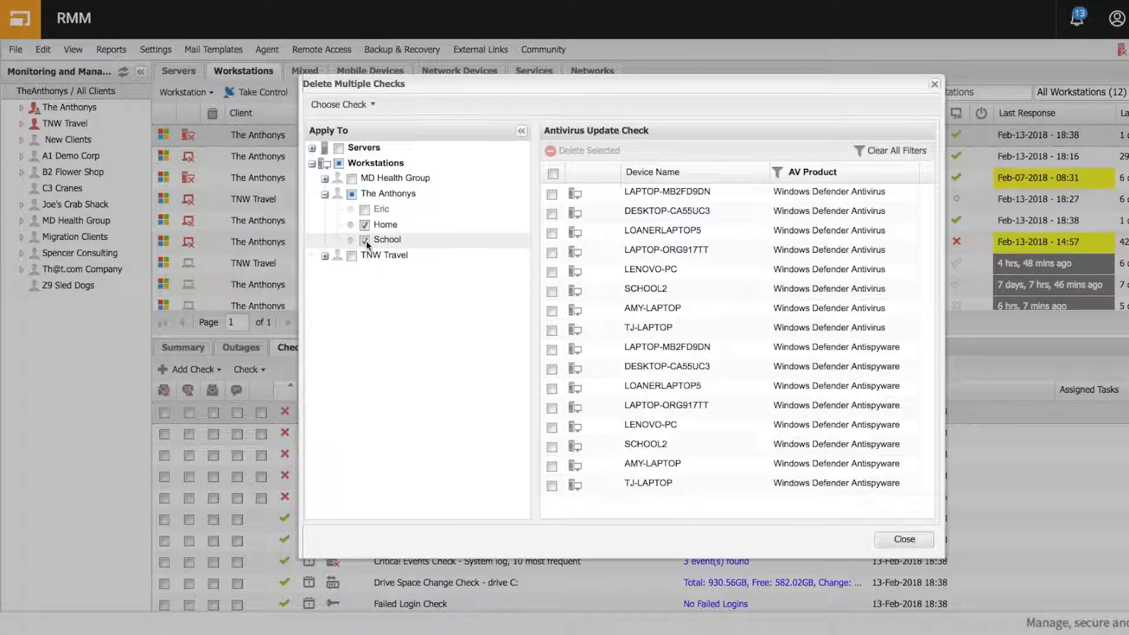
click(365, 241)
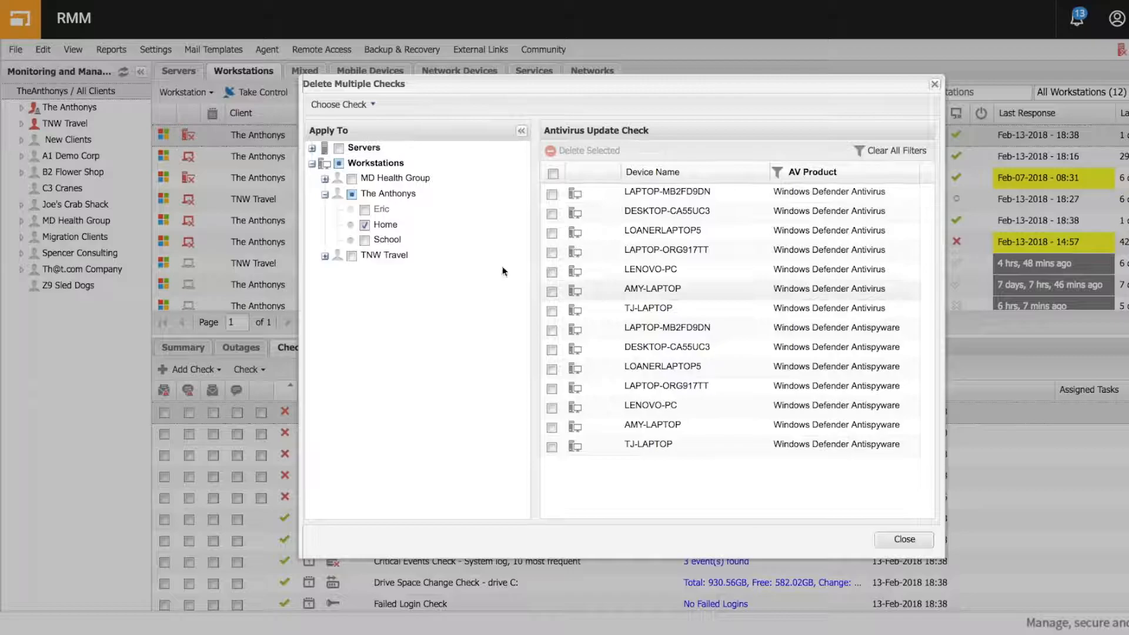
click(363, 240)
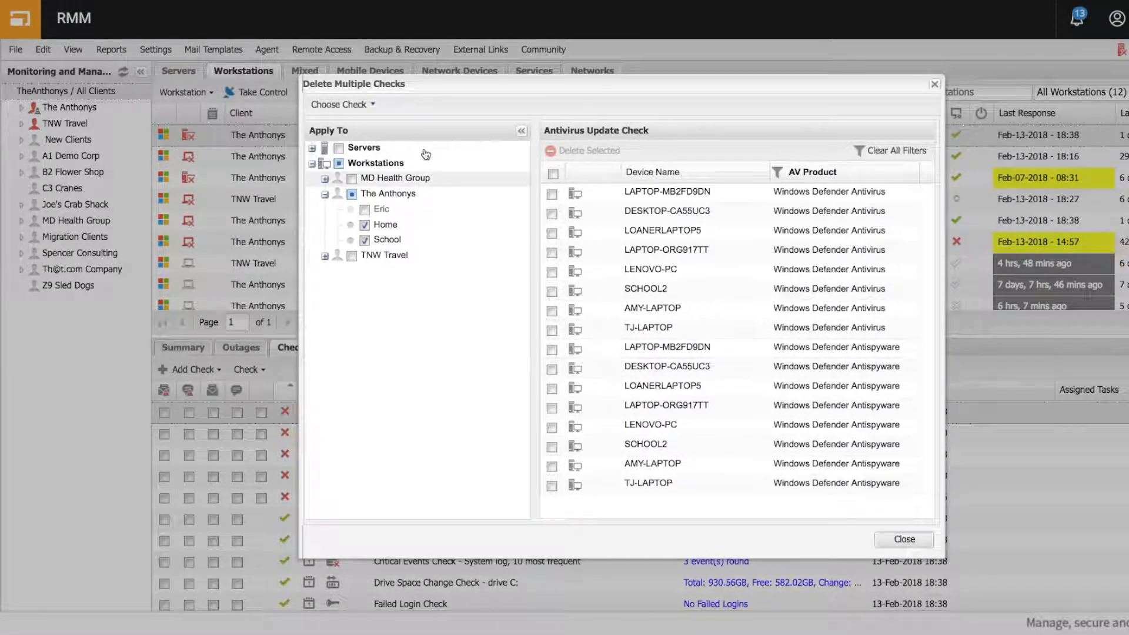
Step: Delete all listed antivirus update checks, authorising the deletion with the account password
click(553, 174)
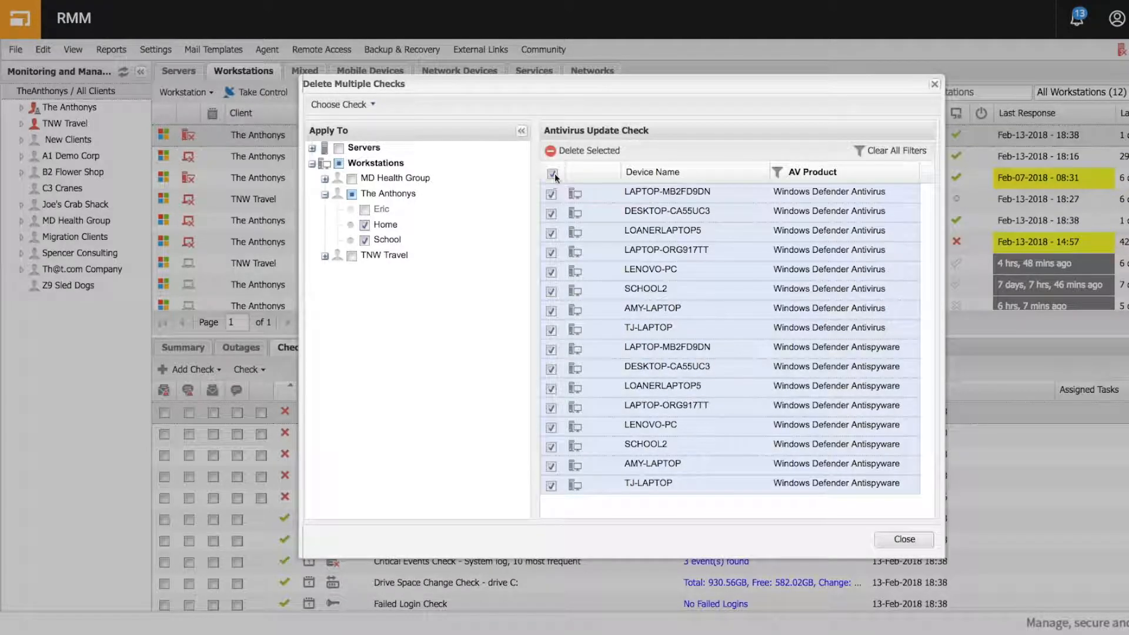
click(589, 150)
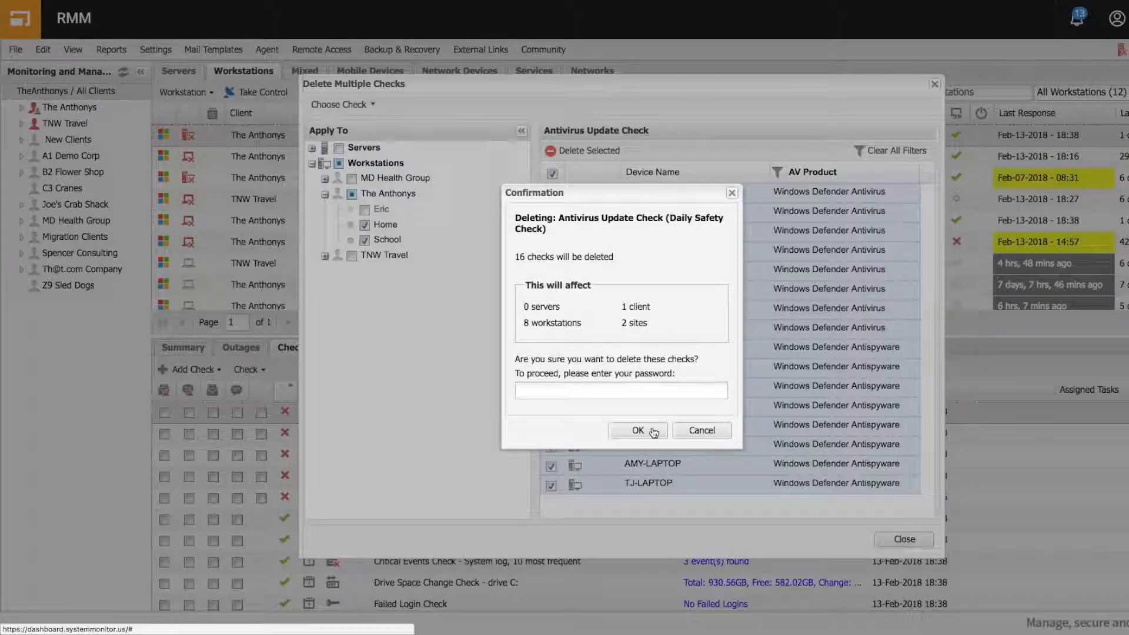
click(634, 393)
text(•)
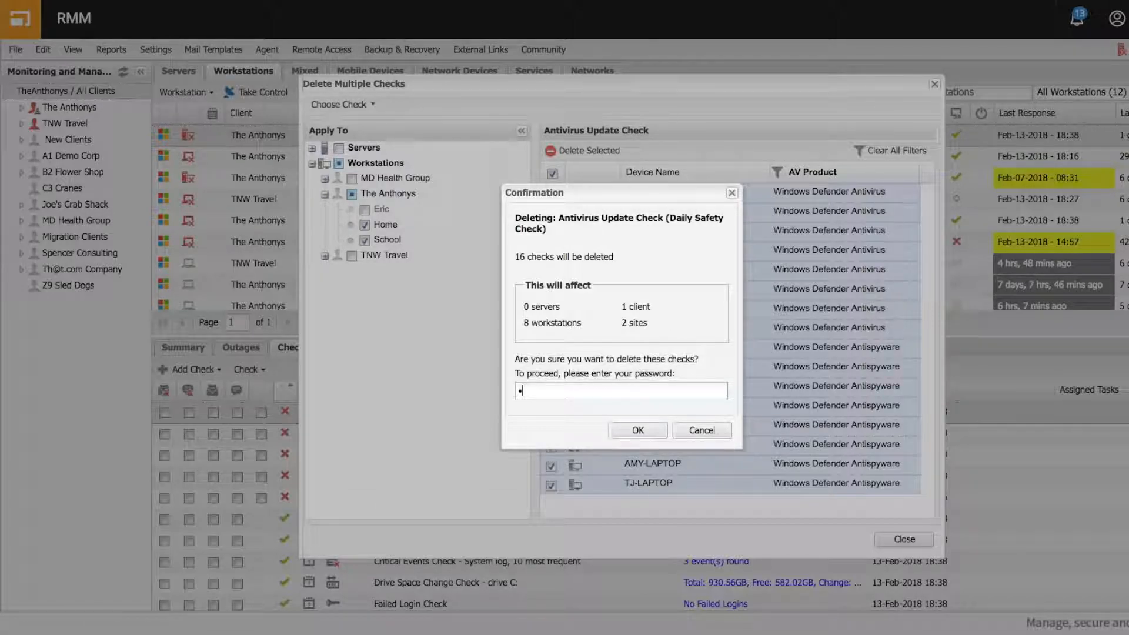
text(••••••)
click(643, 434)
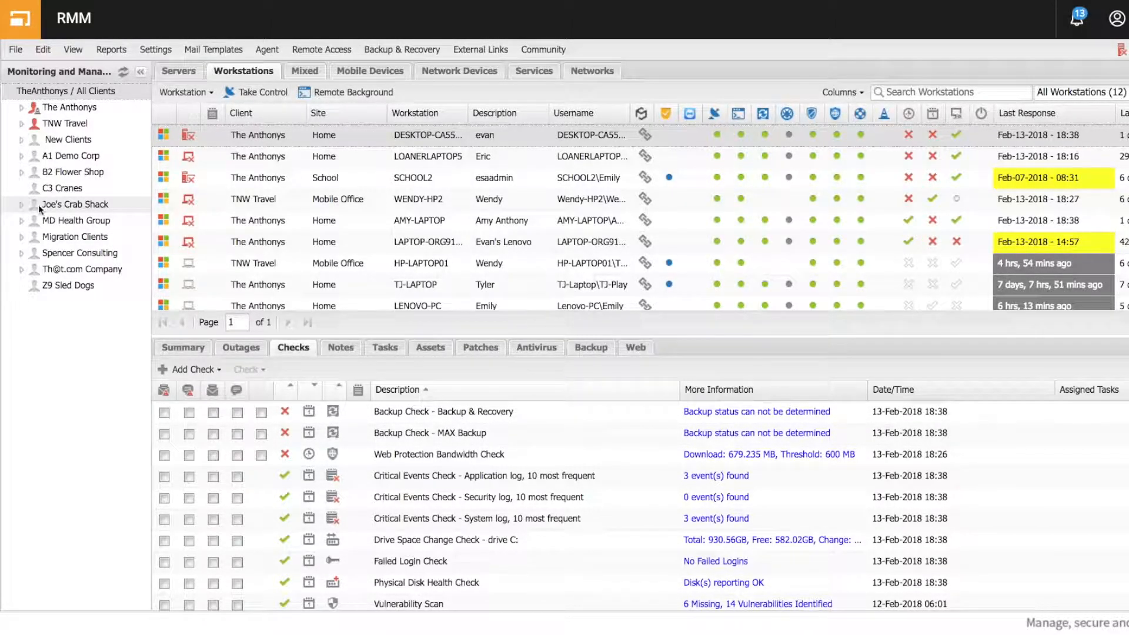
Step: Show only the first client's workstations and examine the check lists of LOANERLAPTOP5 and SCHOOL2 for remaining antivirus update checks
click(63, 106)
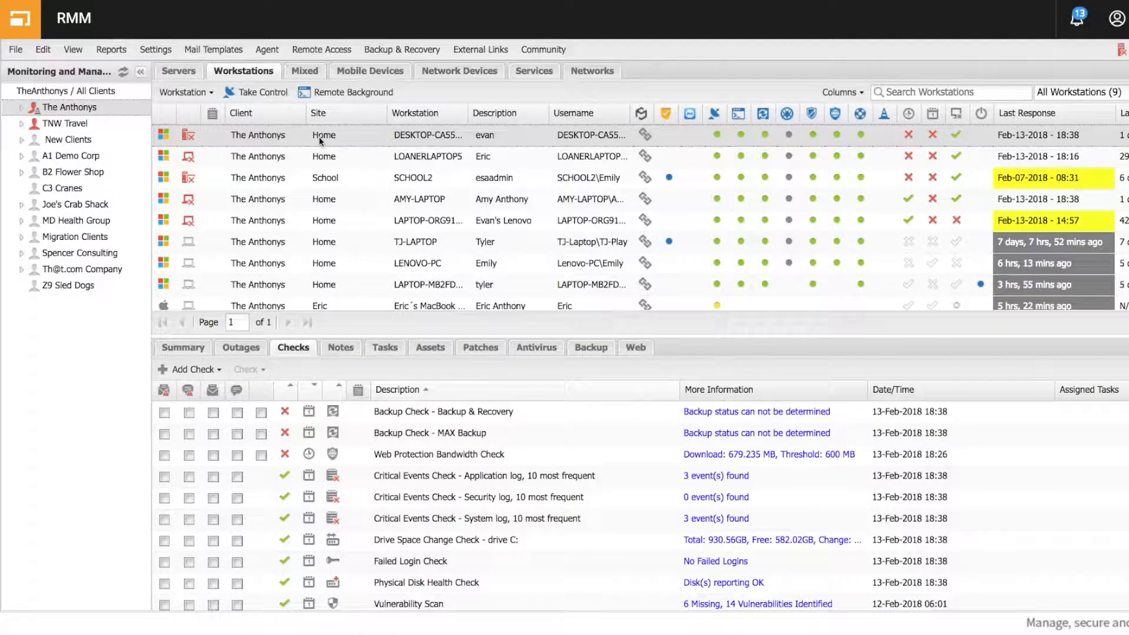
click(358, 155)
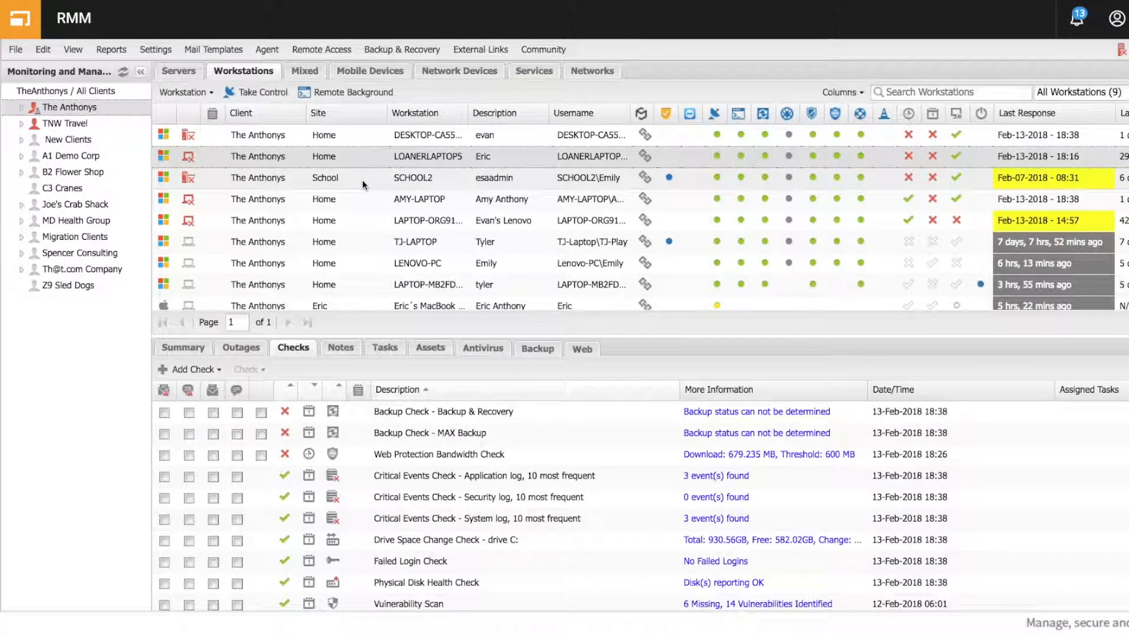
click(362, 181)
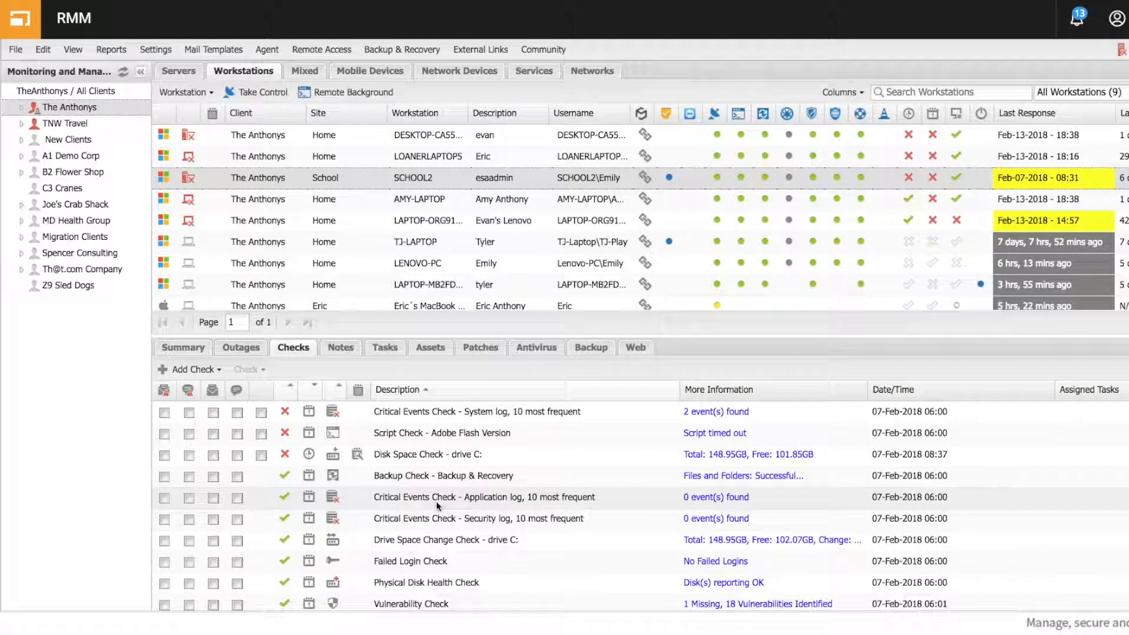
scroll(436, 505, down, 1)
scroll(437, 504, down, 10)
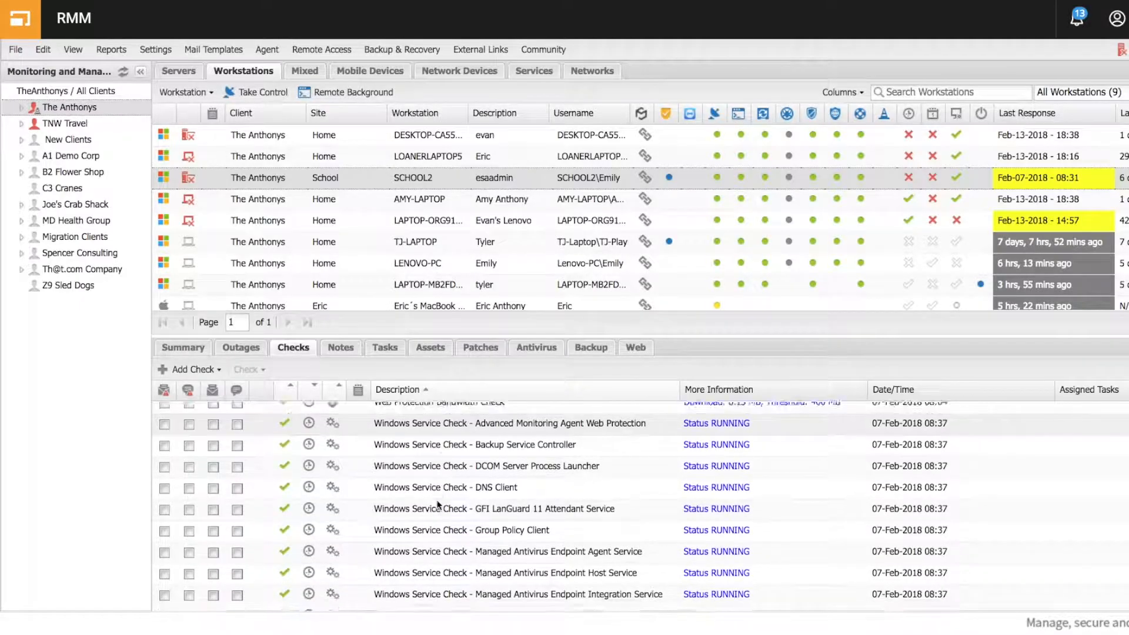
scroll(436, 504, down, 3)
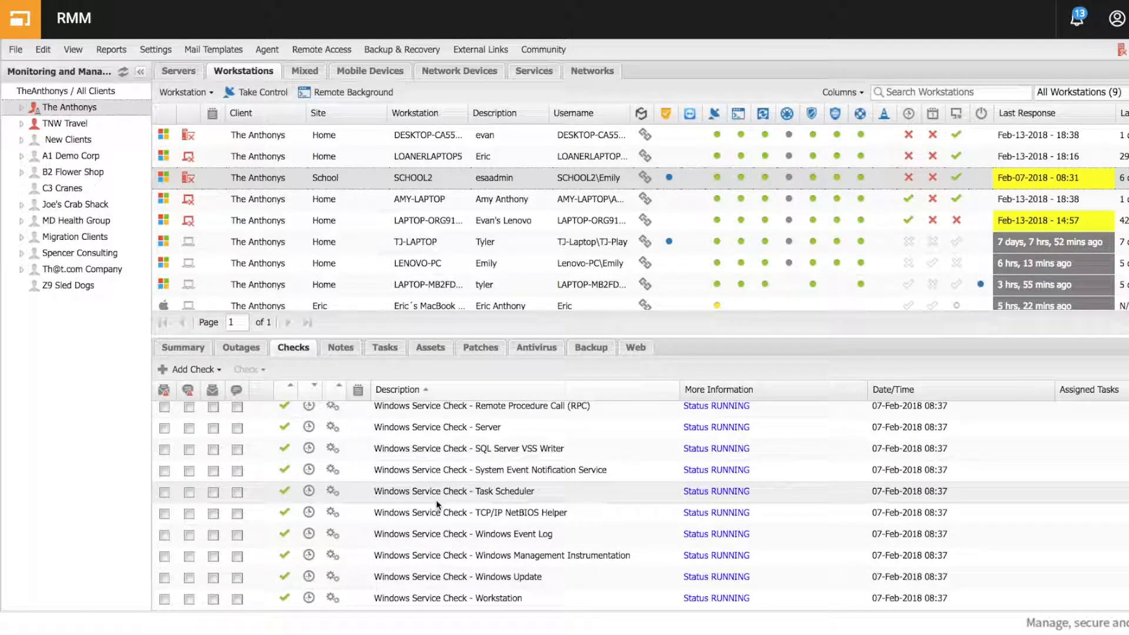
scroll(437, 504, up, 15)
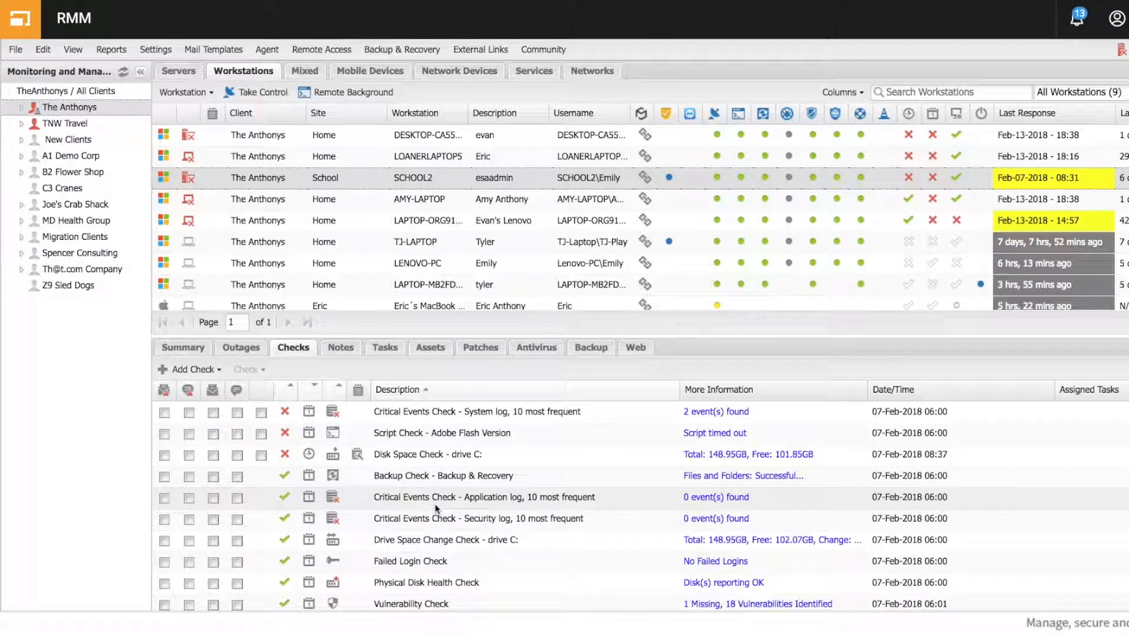
Step: Start editing checks like SCHOOL2's drive C: disk space check and filter the drive letter by "C:"
right_click(465, 454)
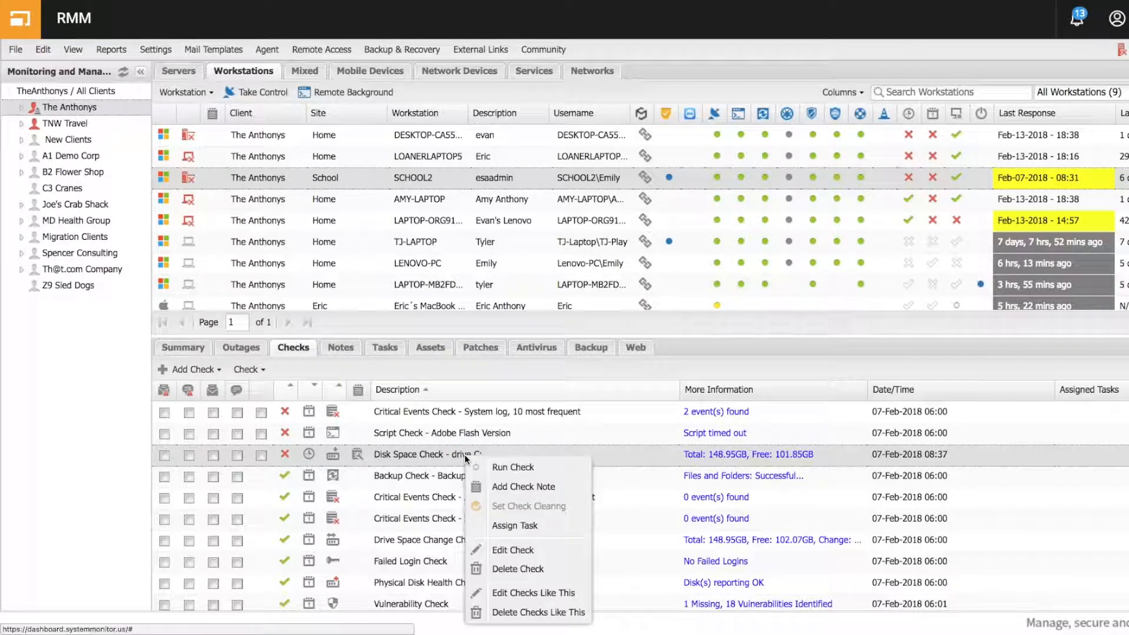
click(528, 594)
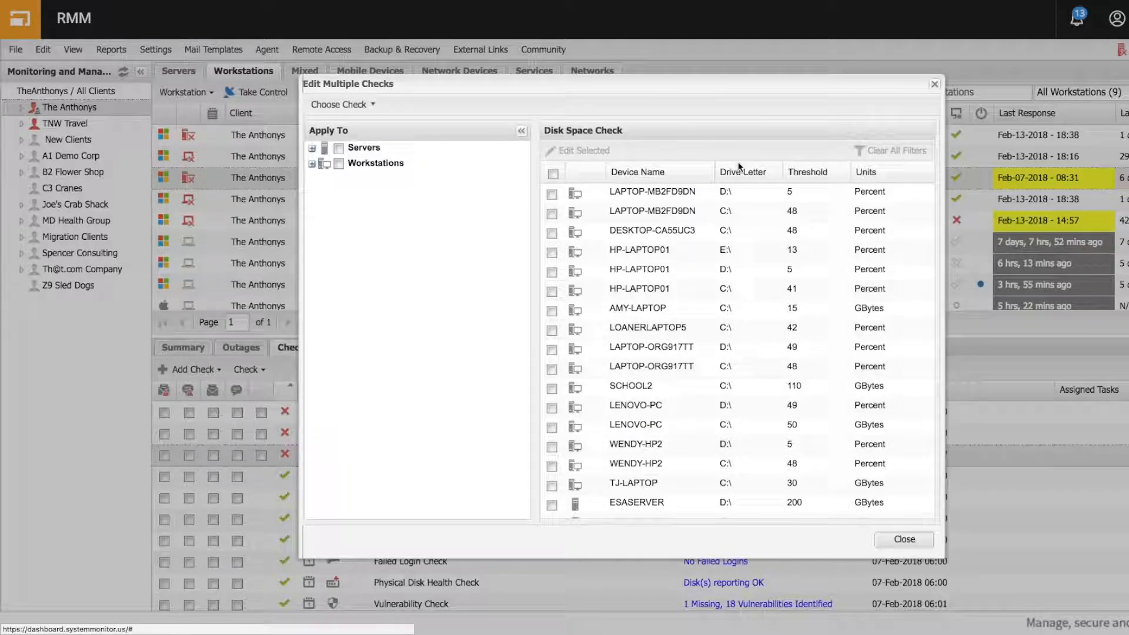
click(777, 174)
mouse_move(814, 235)
click(894, 239)
text(C:)
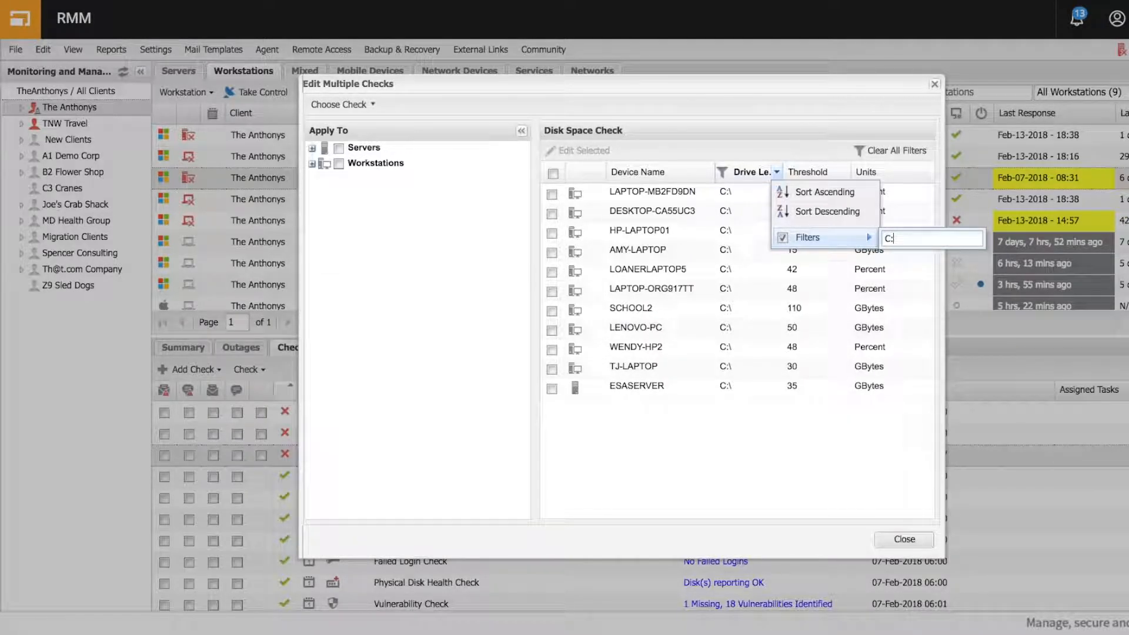
key(Return)
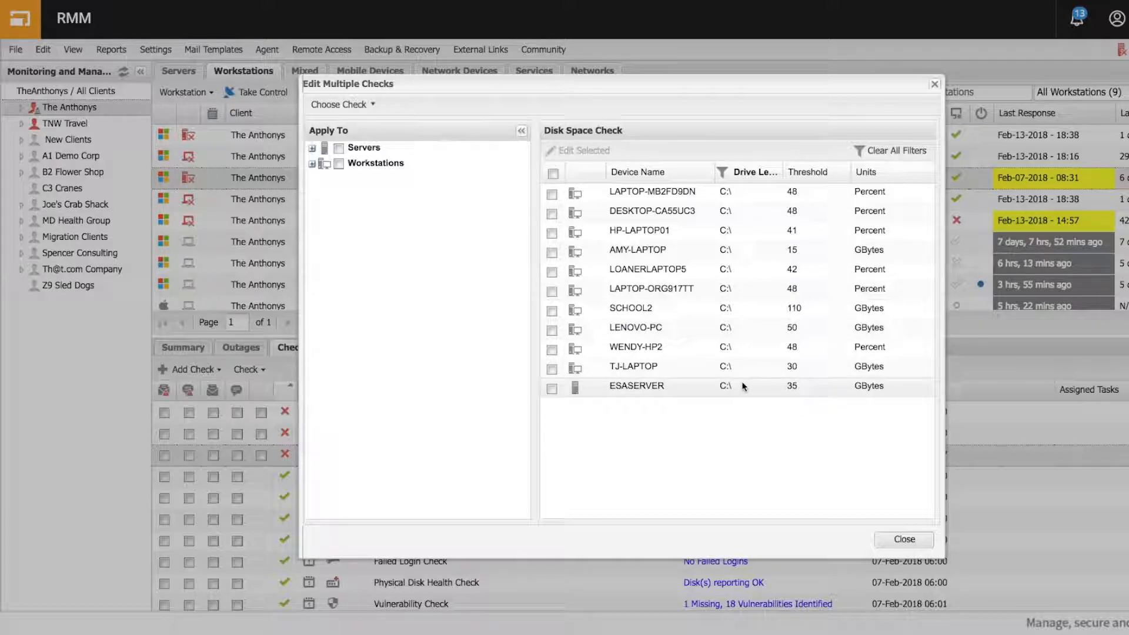
Step: Limit the disk space checks to workstations and filter the units to Percent
click(339, 165)
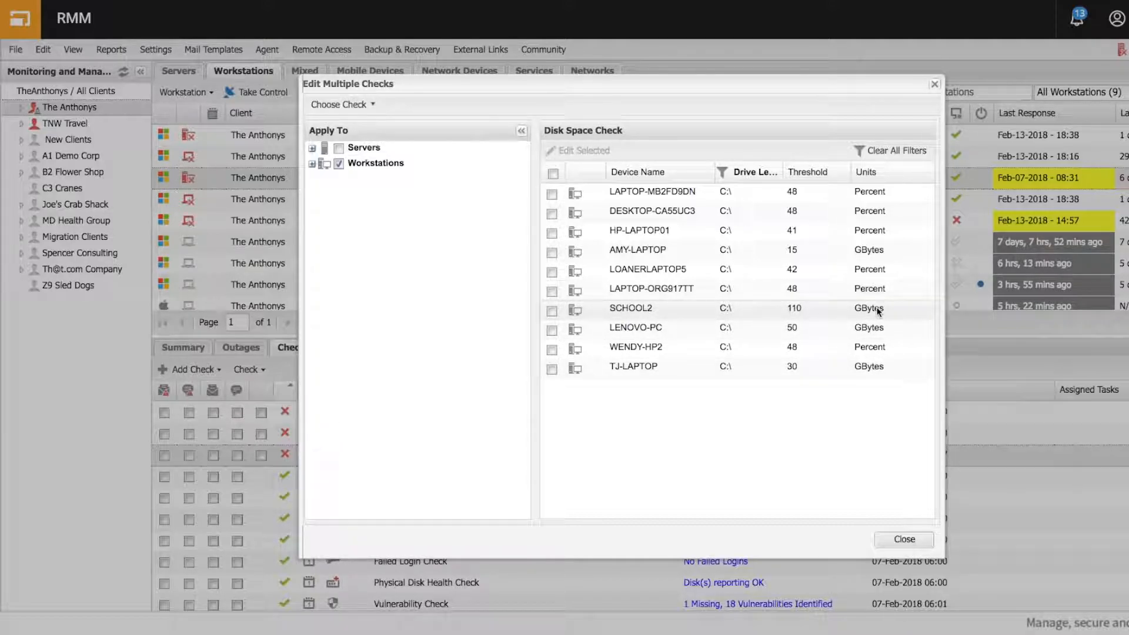
click(933, 175)
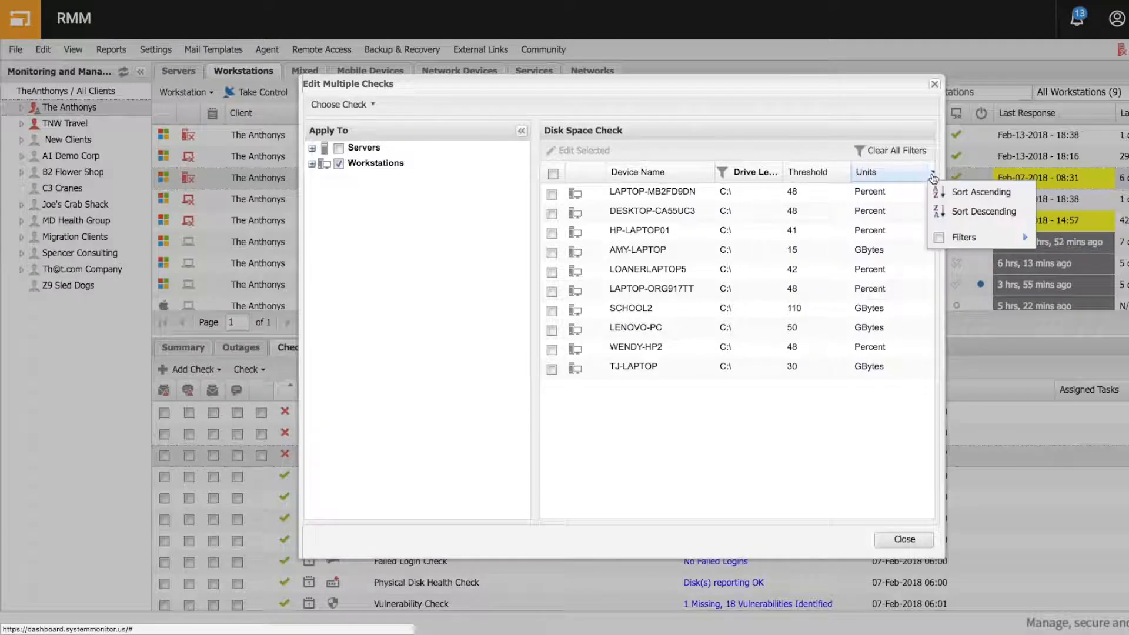
mouse_move(976, 241)
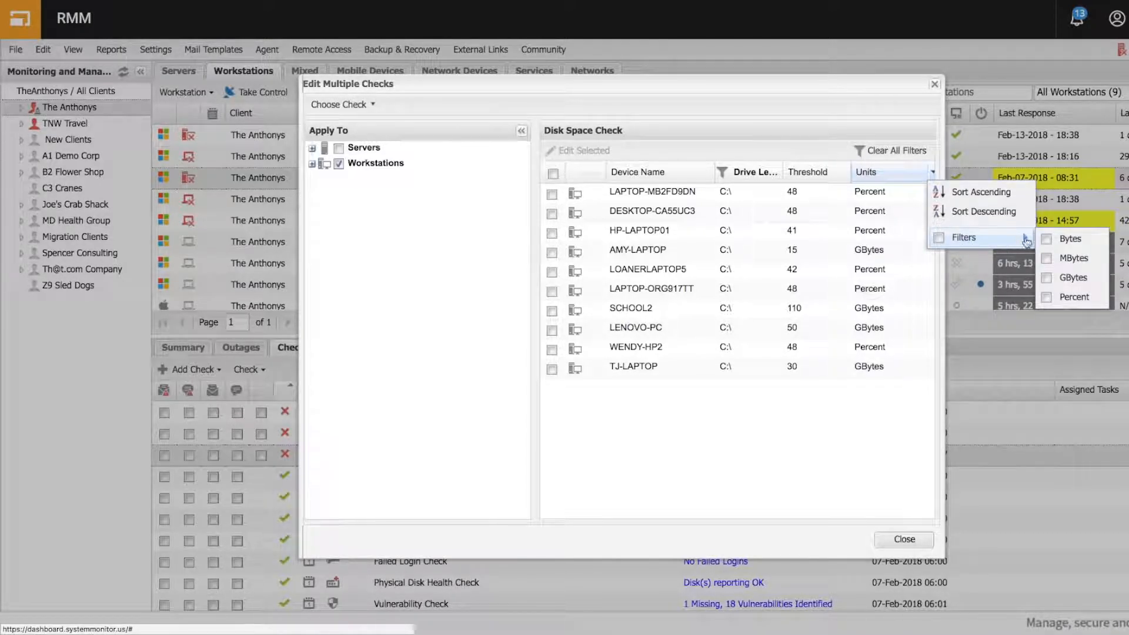
click(1047, 297)
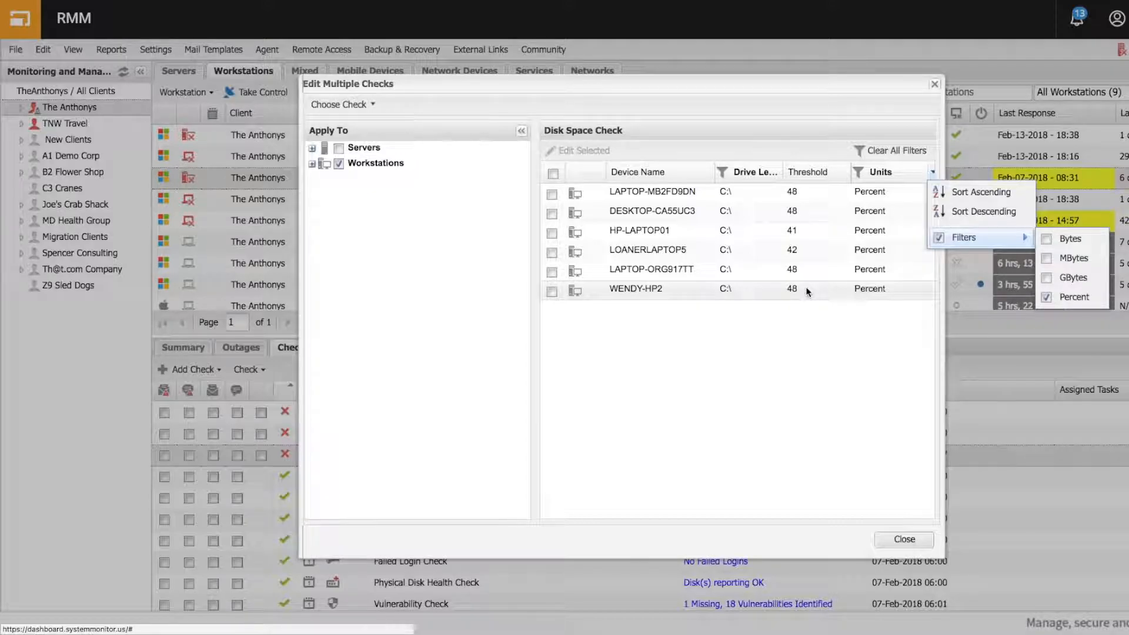
Step: Set the threshold of all filtered workstation C: disk space checks to 100 GBytes and confirm the bulk edit
click(553, 175)
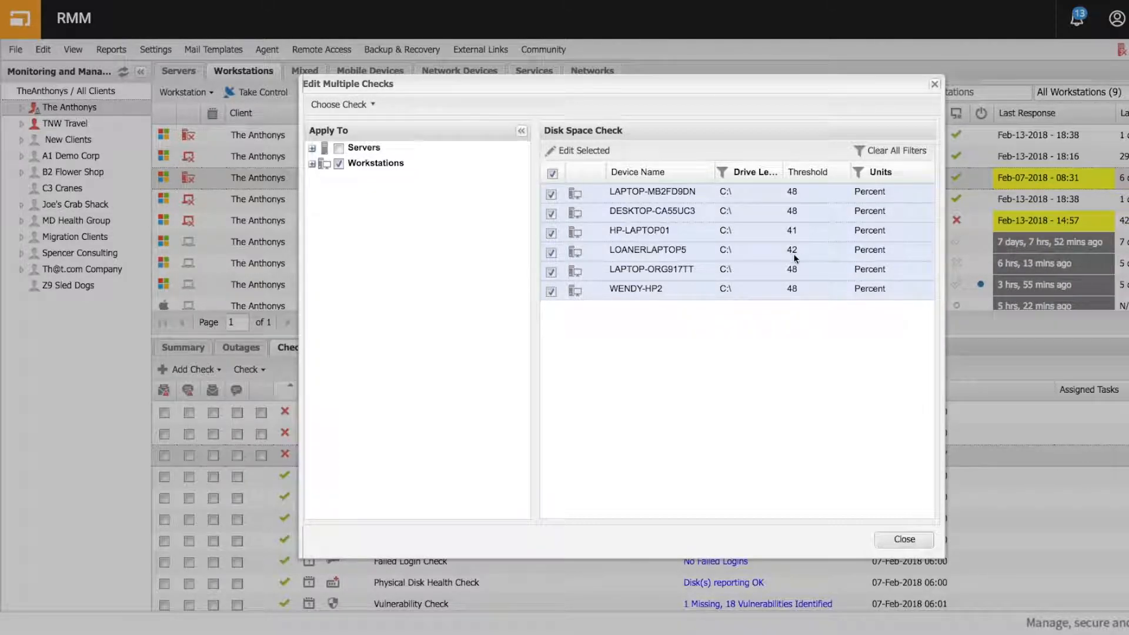
click(551, 234)
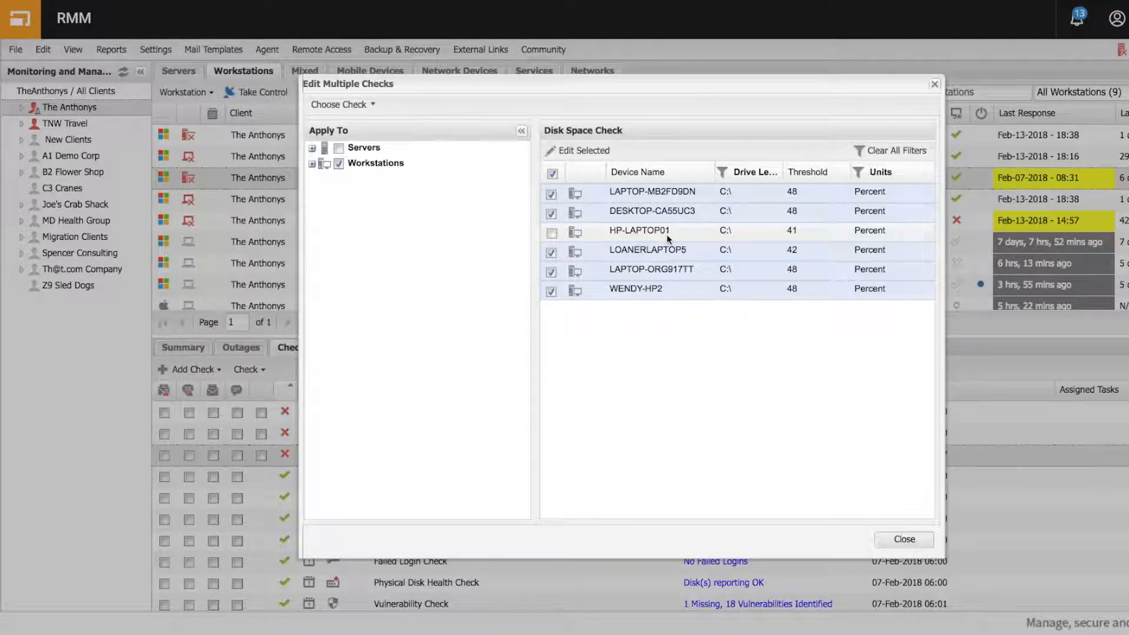
click(551, 233)
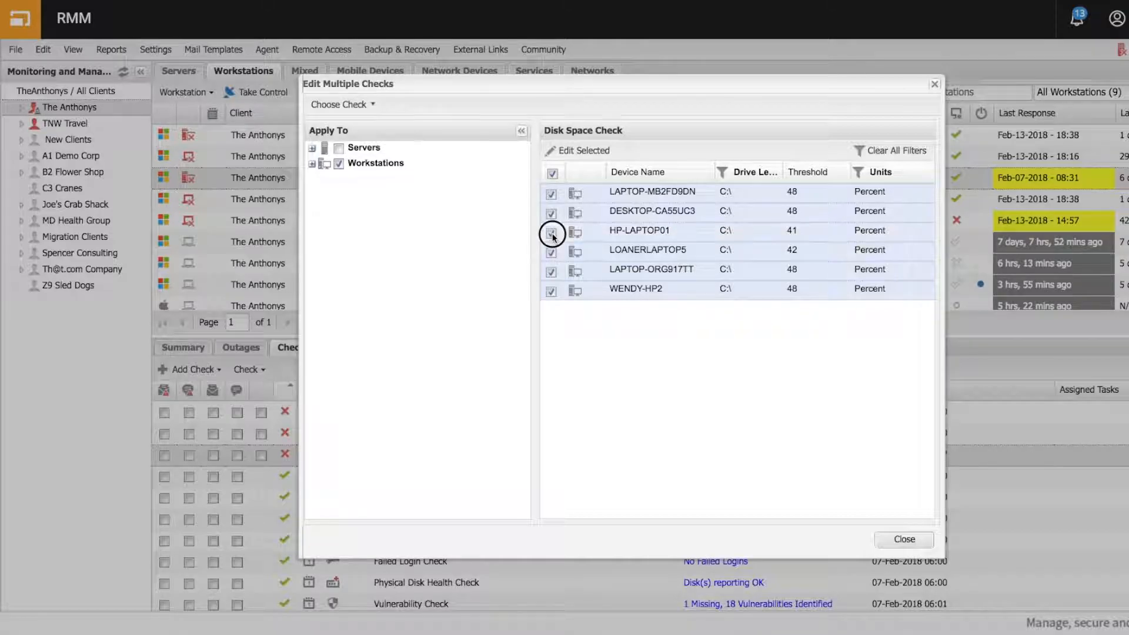
click(584, 152)
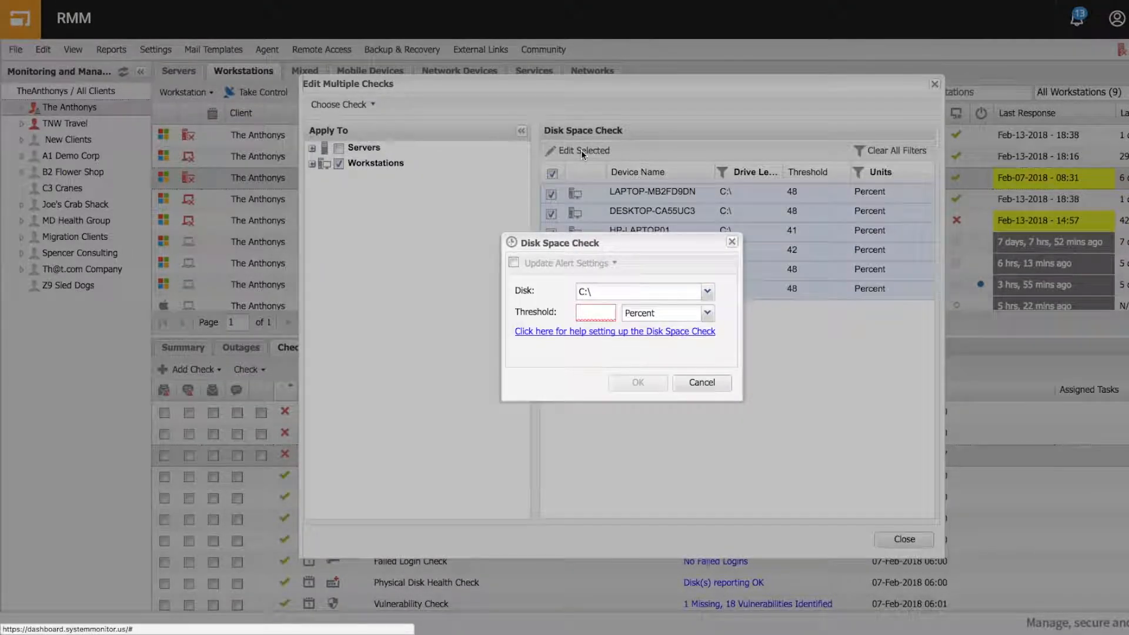
click(600, 312)
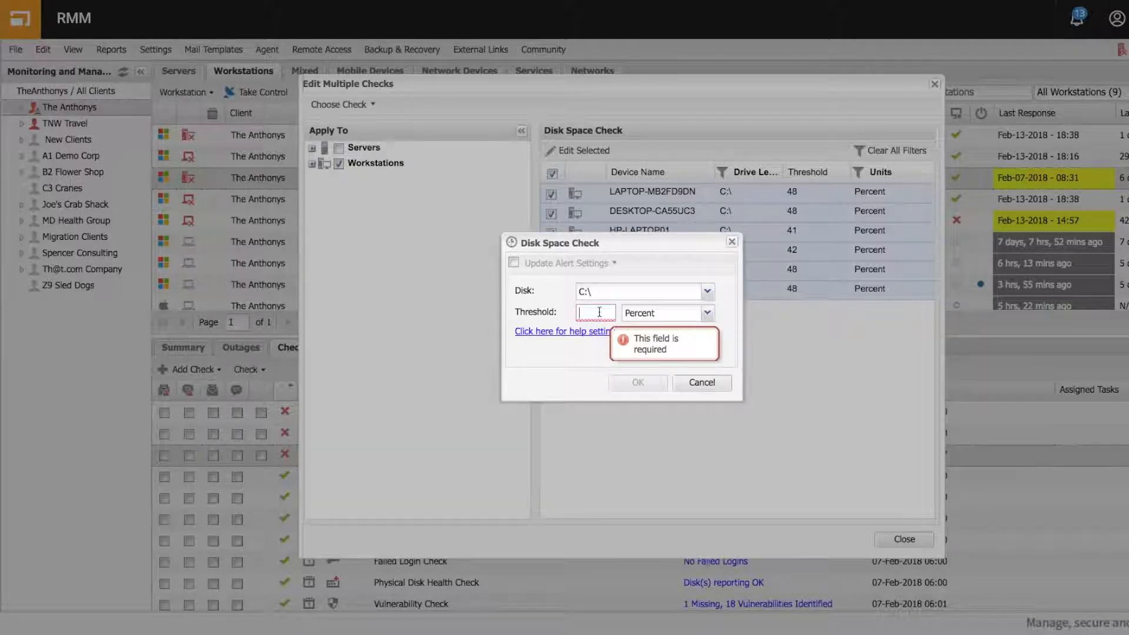
text(100)
click(706, 312)
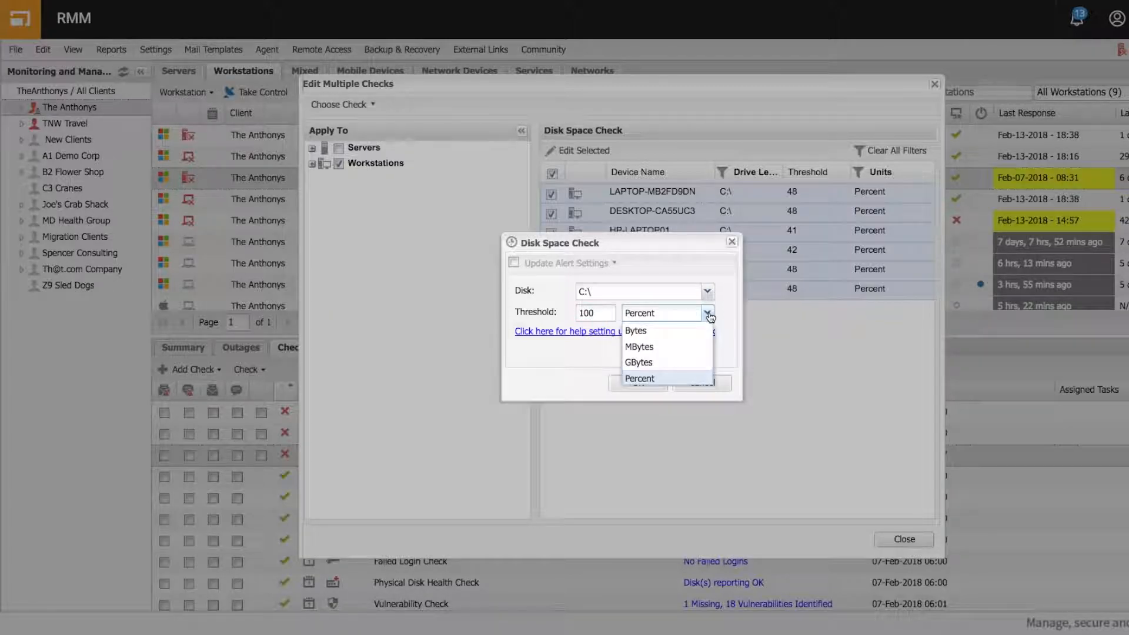
click(638, 362)
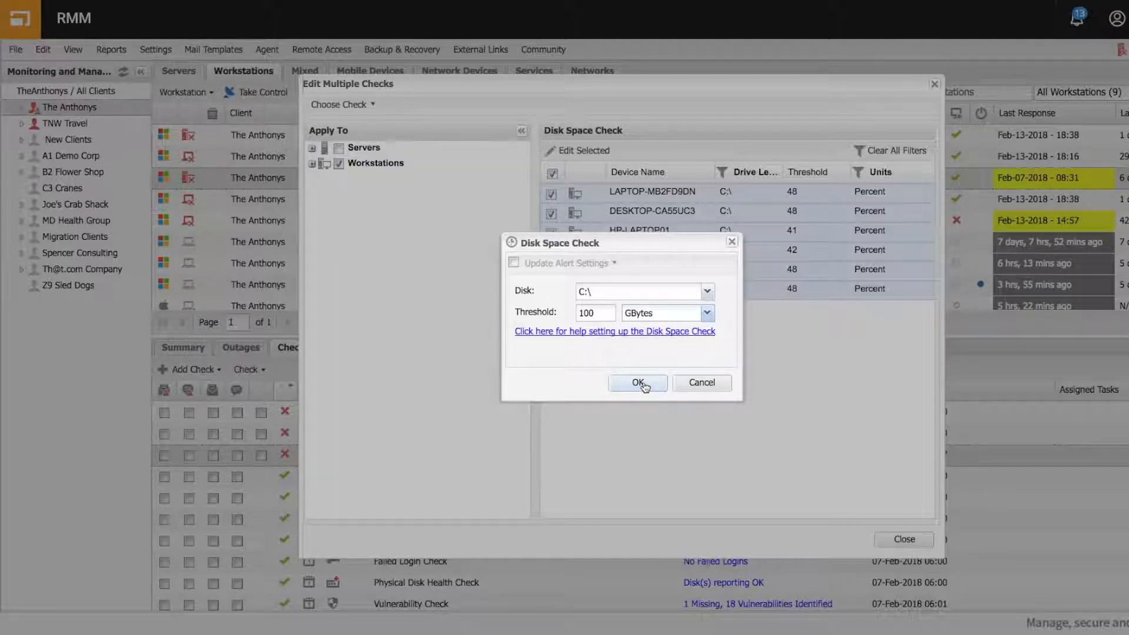
click(645, 389)
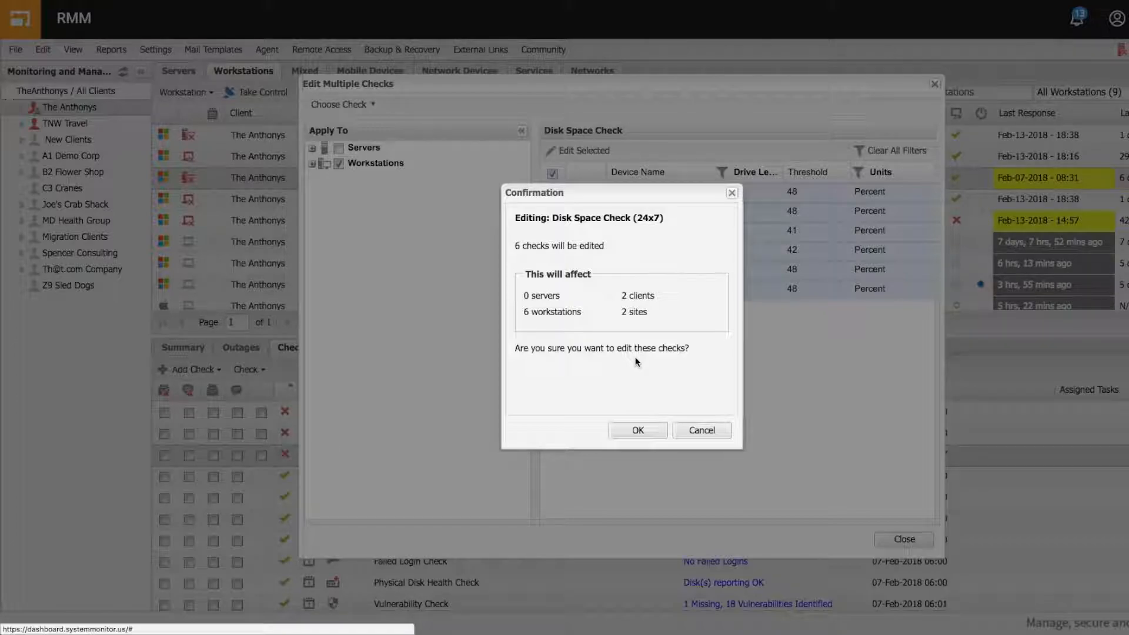
click(643, 433)
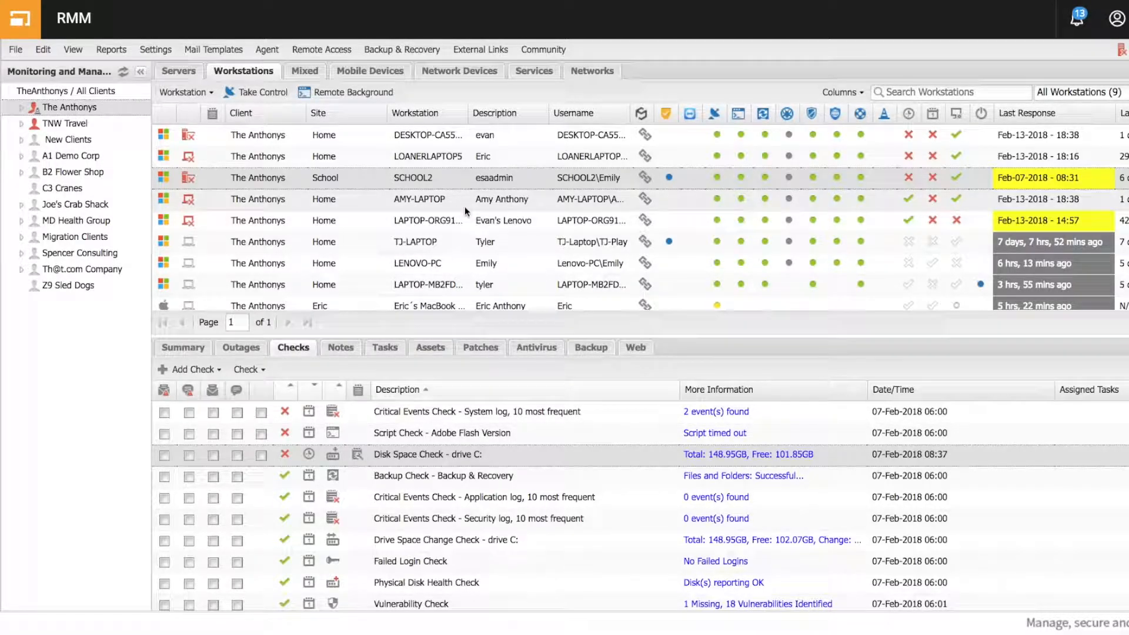
Step: Show workstations for all clients and inspect the threshold settings of HP-LAPTOP01's drive C: disk space check
scroll(436, 223, down, 1)
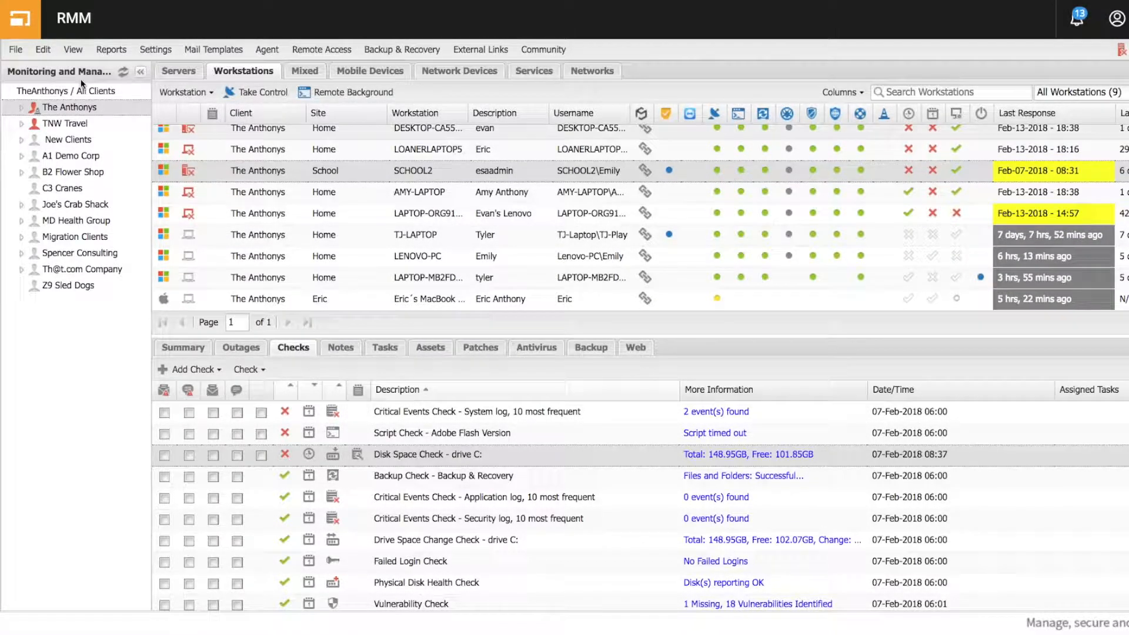
click(59, 91)
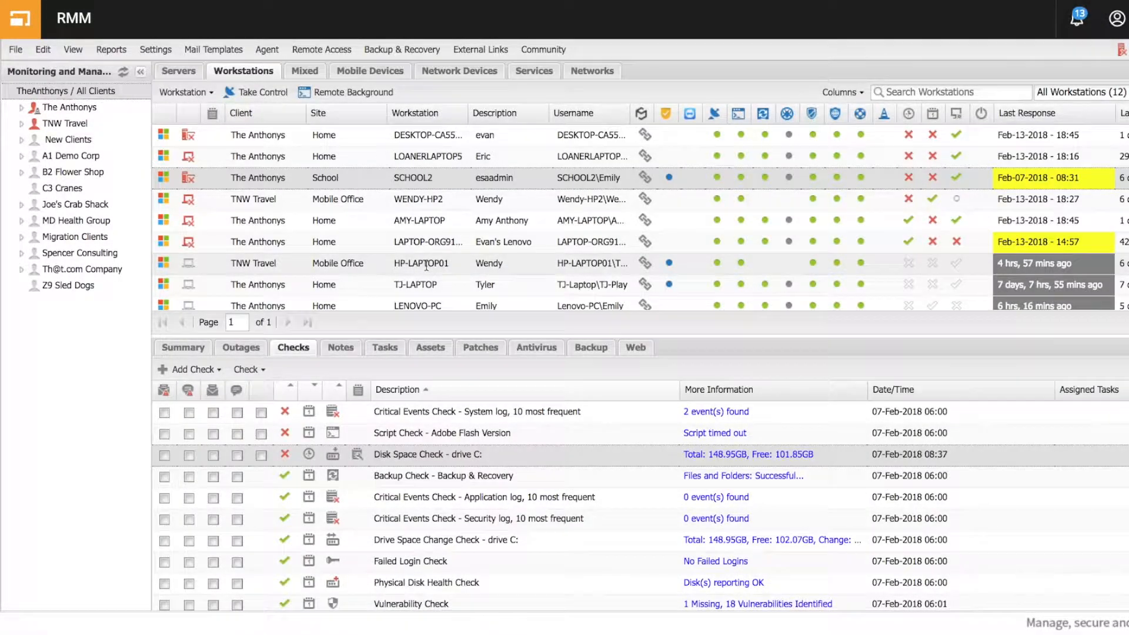
click(426, 267)
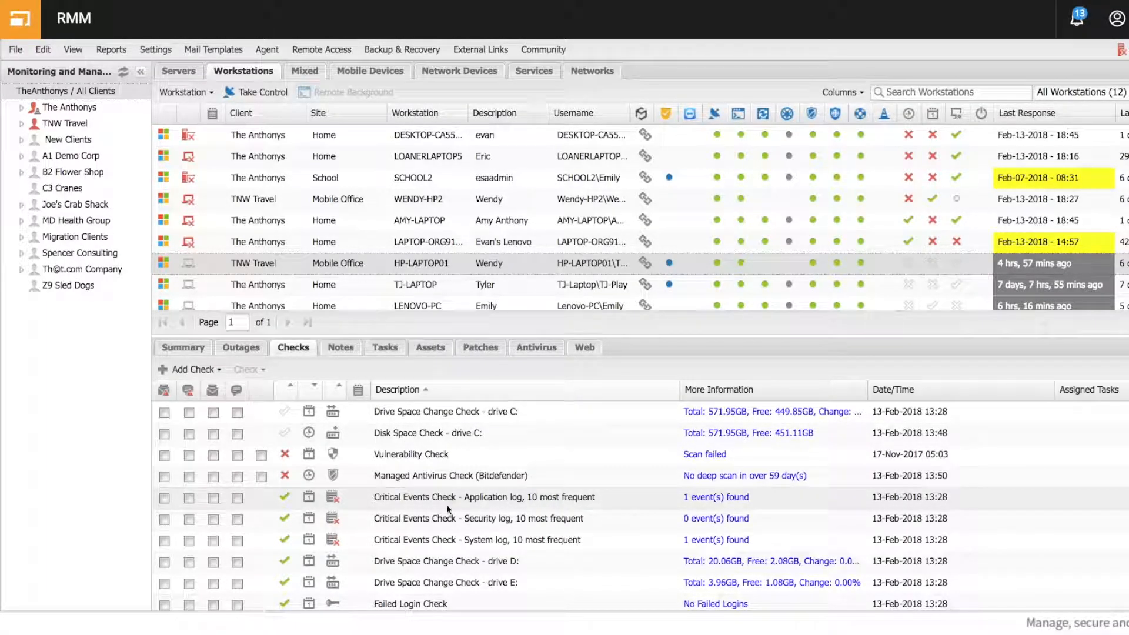
scroll(457, 580, down, 5)
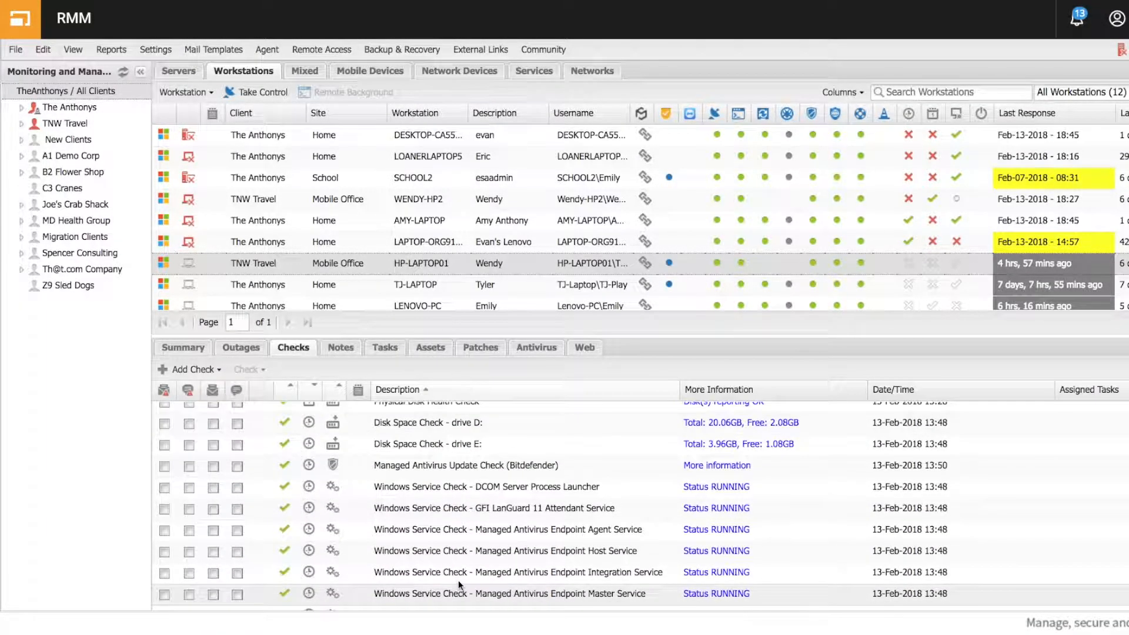
scroll(457, 580, up, 5)
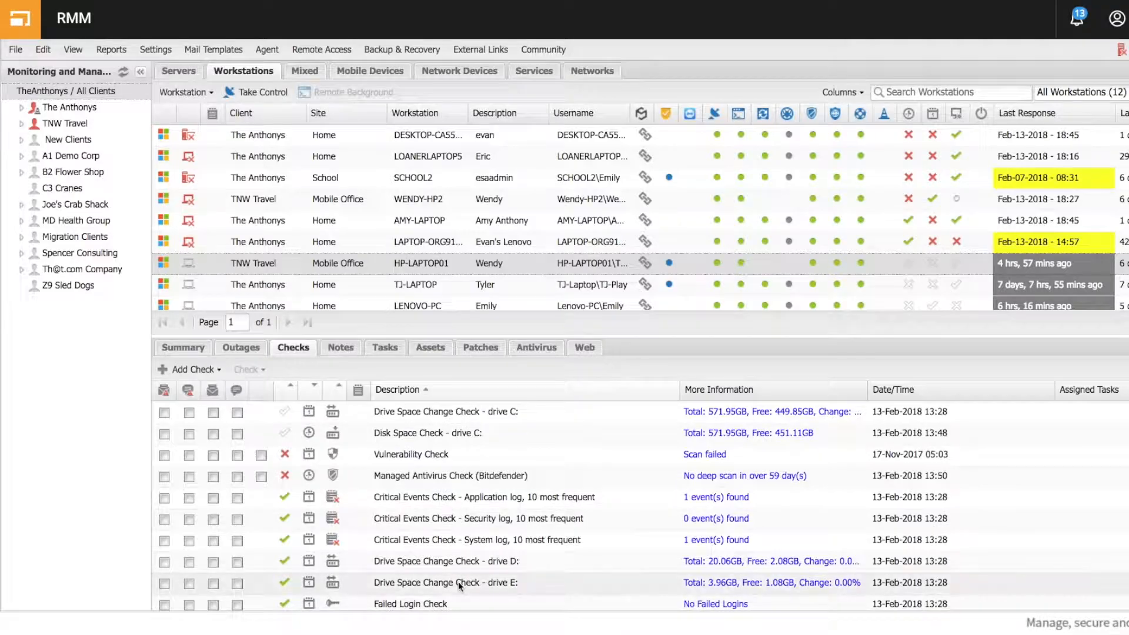
click(451, 432)
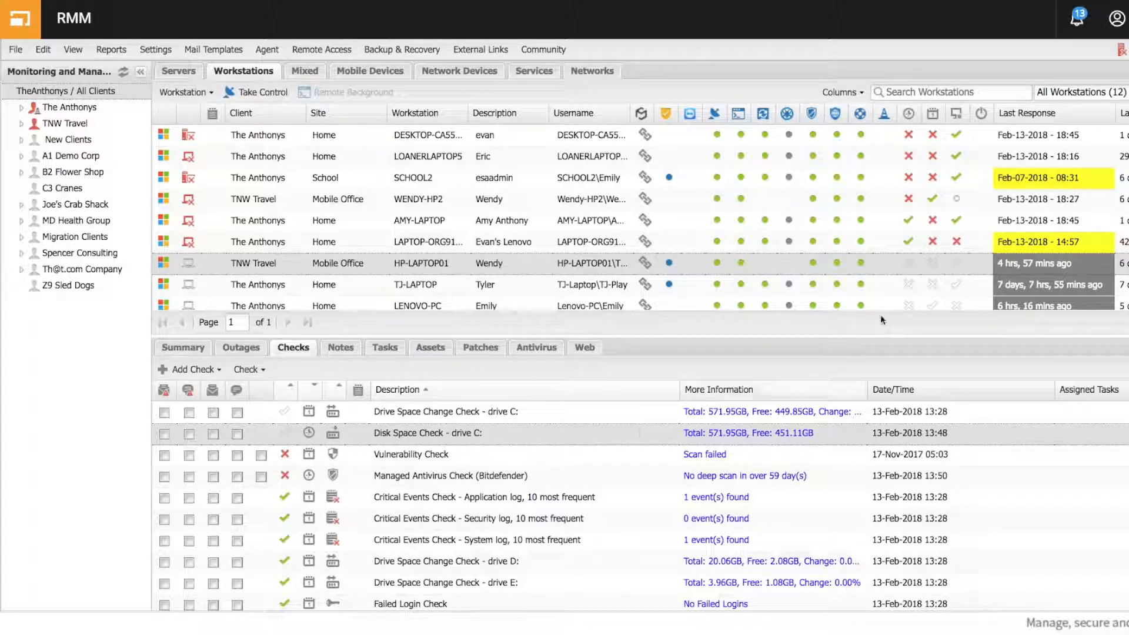
right_click(581, 434)
click(630, 531)
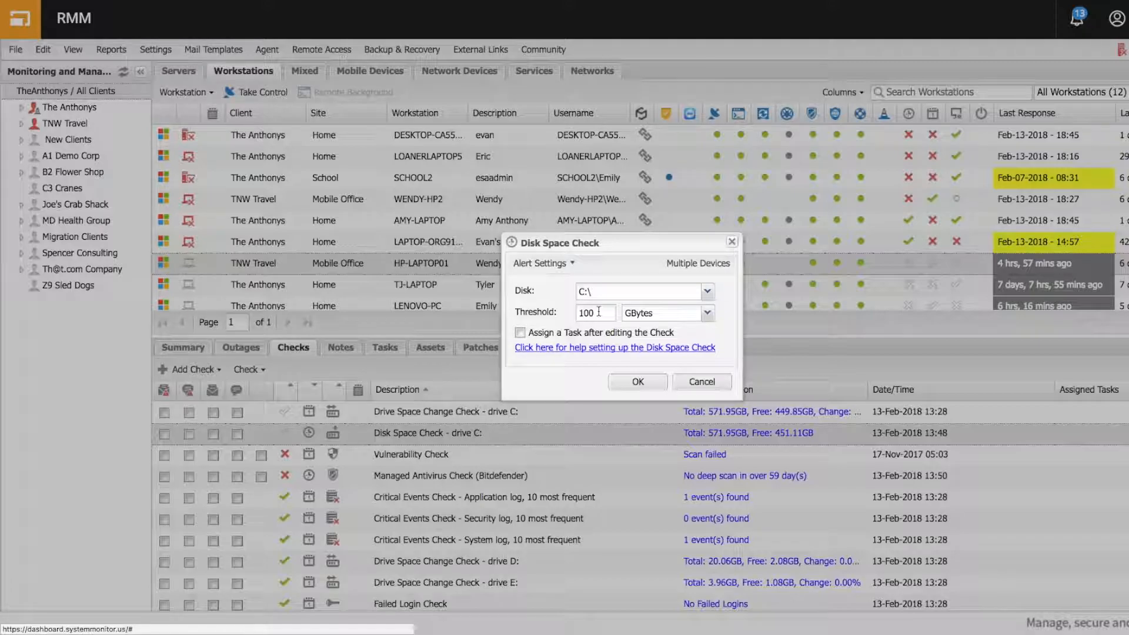
click(710, 384)
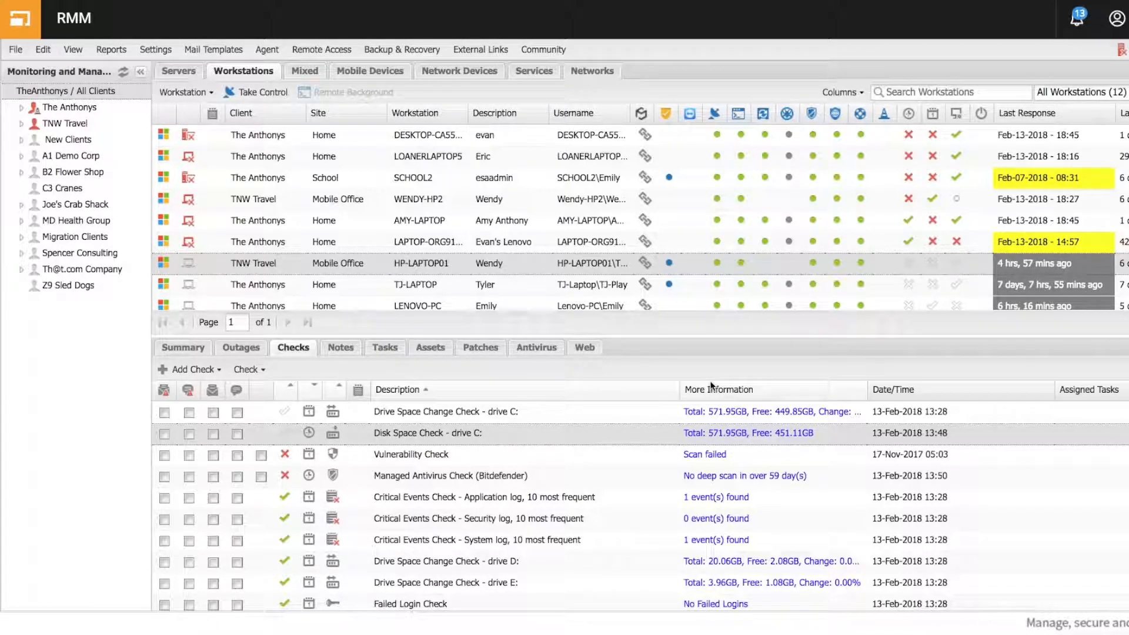
Step: Try setting up a Windows Defender Antivirus update check for all workstations of the first client in the client tree, discarding it unsaved
click(218, 372)
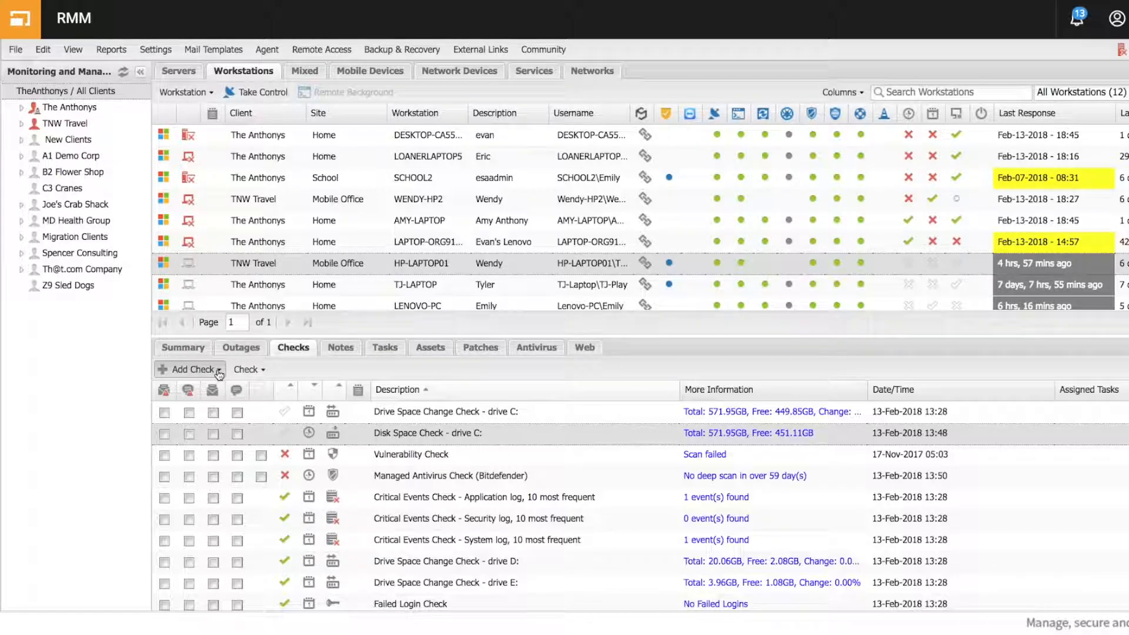
mouse_move(224, 412)
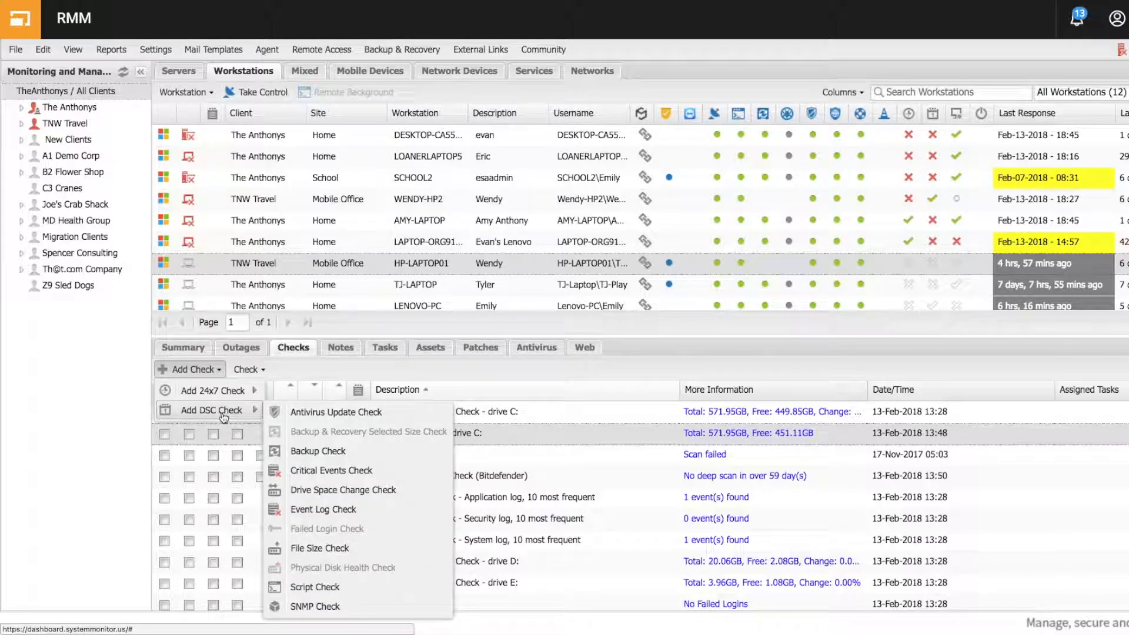
click(330, 413)
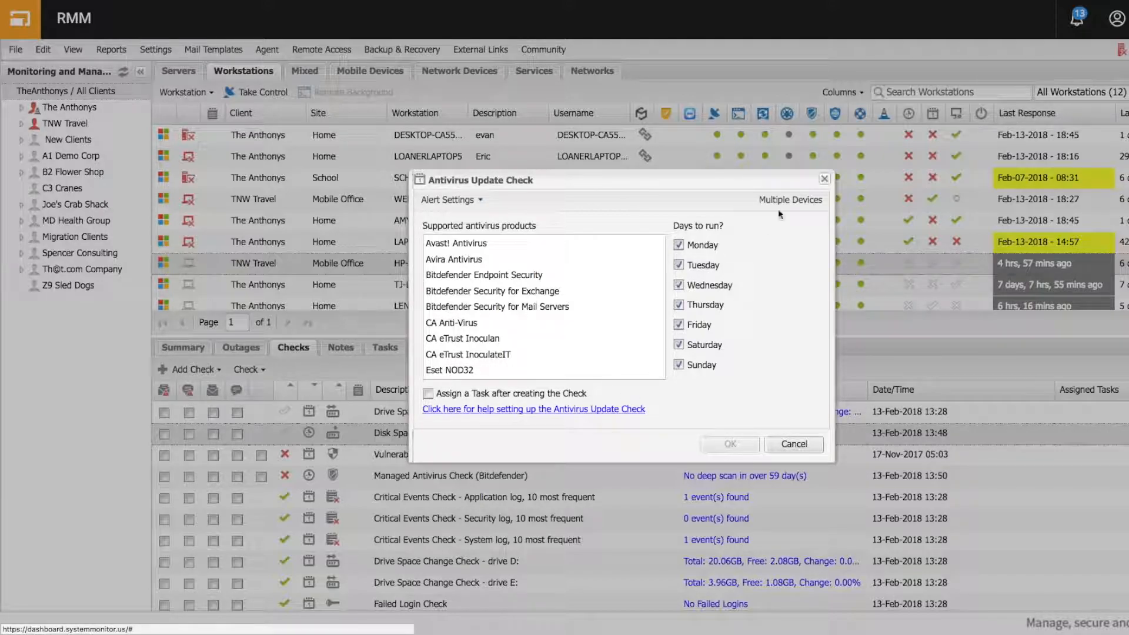
click(791, 200)
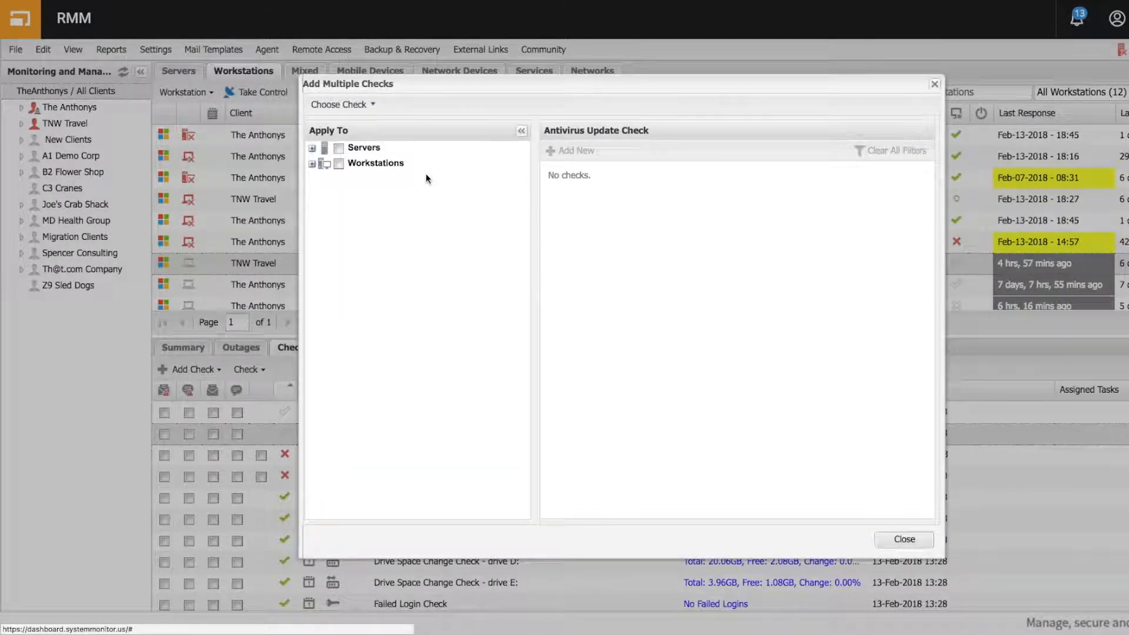
click(312, 164)
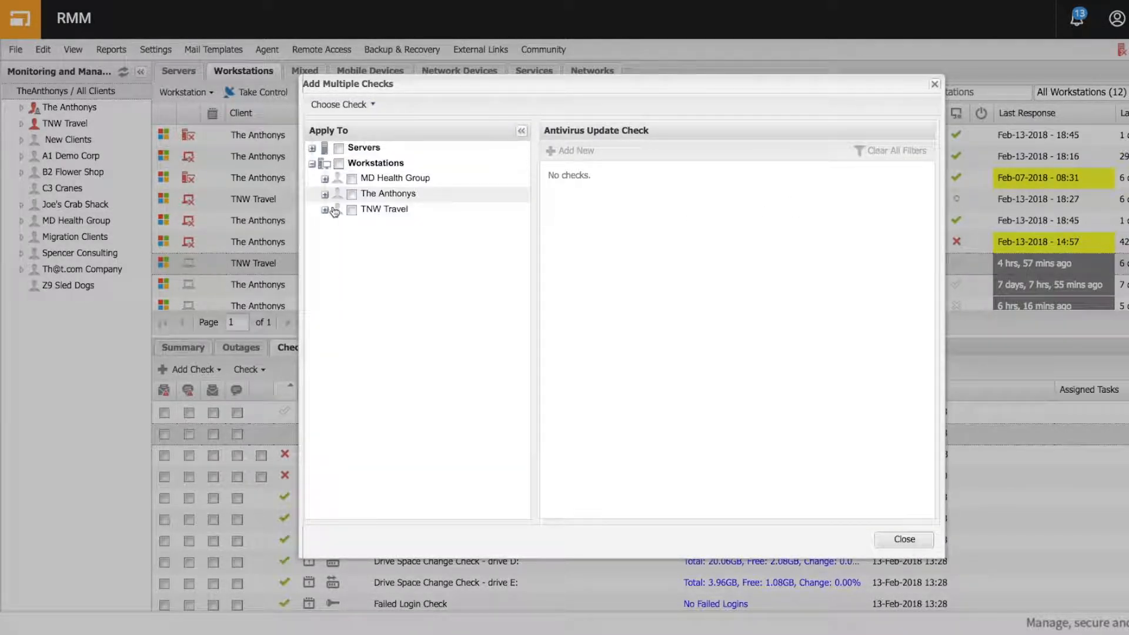
click(352, 194)
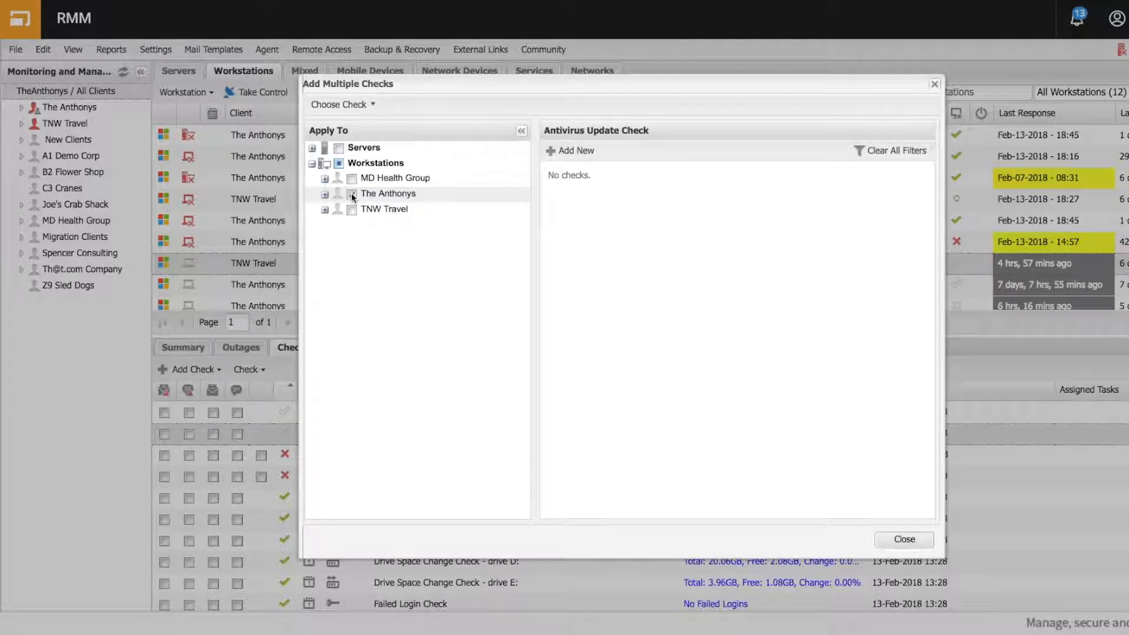
click(577, 151)
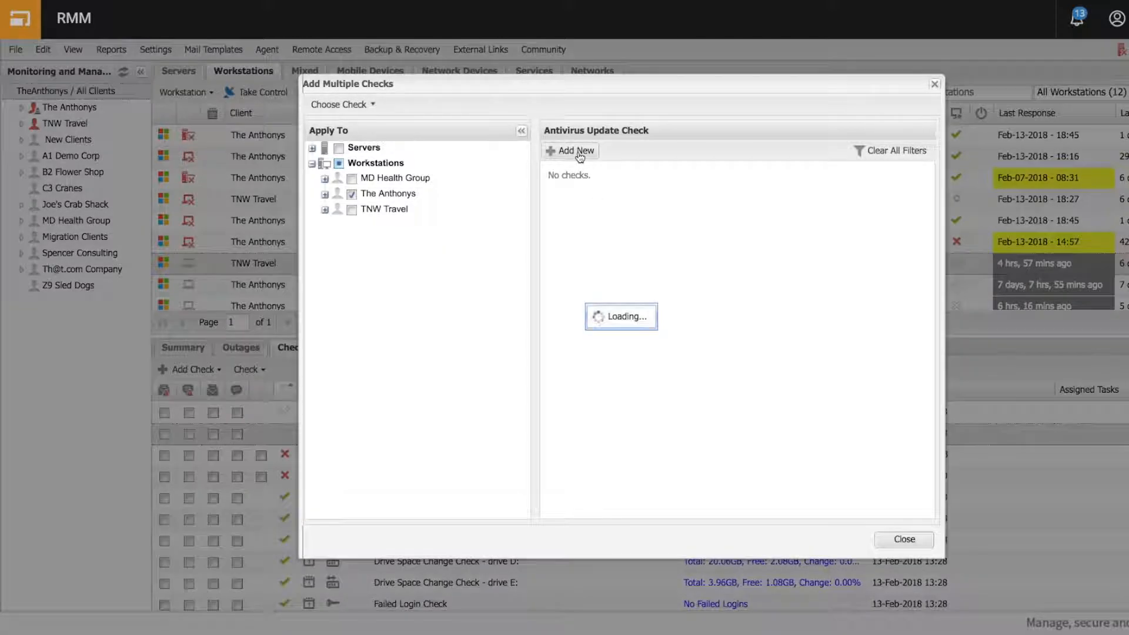
scroll(554, 323, down, 15)
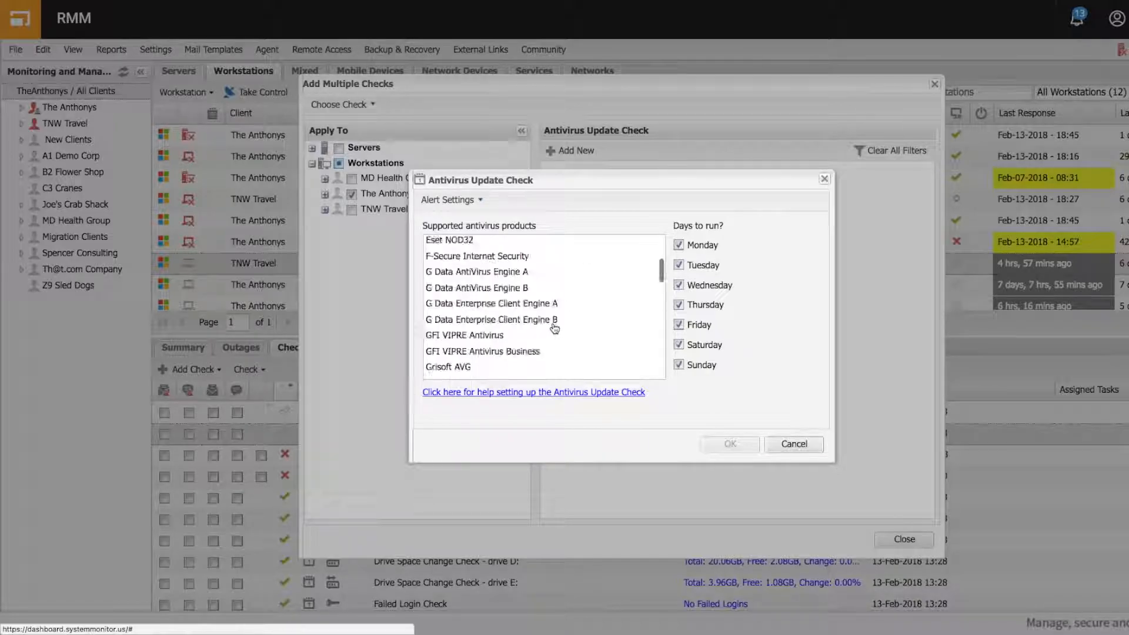
click(507, 373)
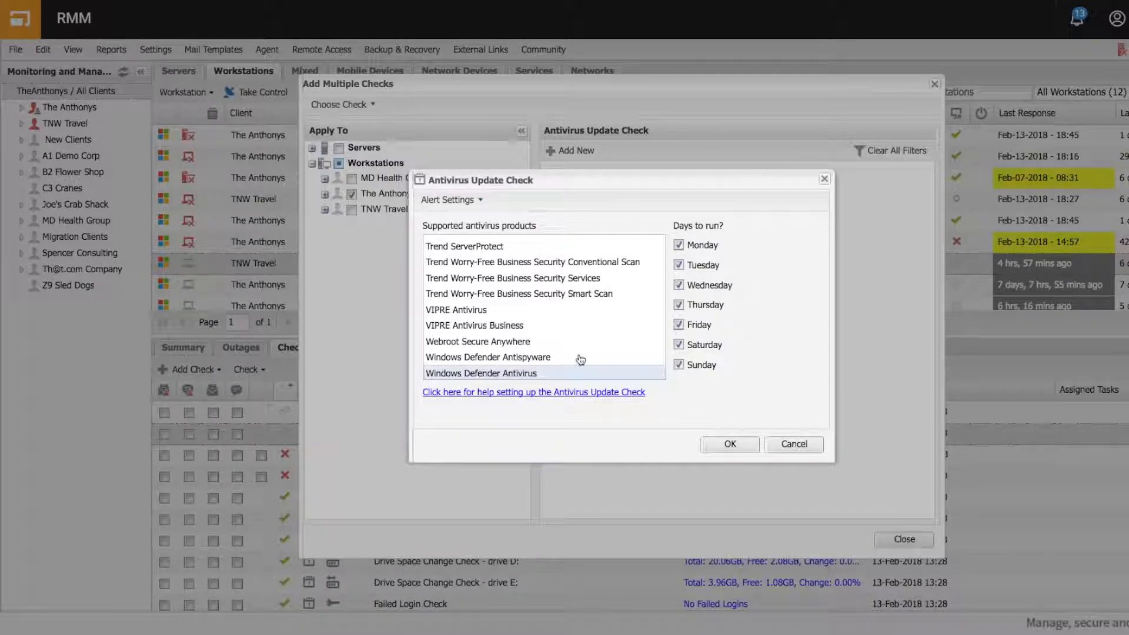
click(794, 444)
click(905, 539)
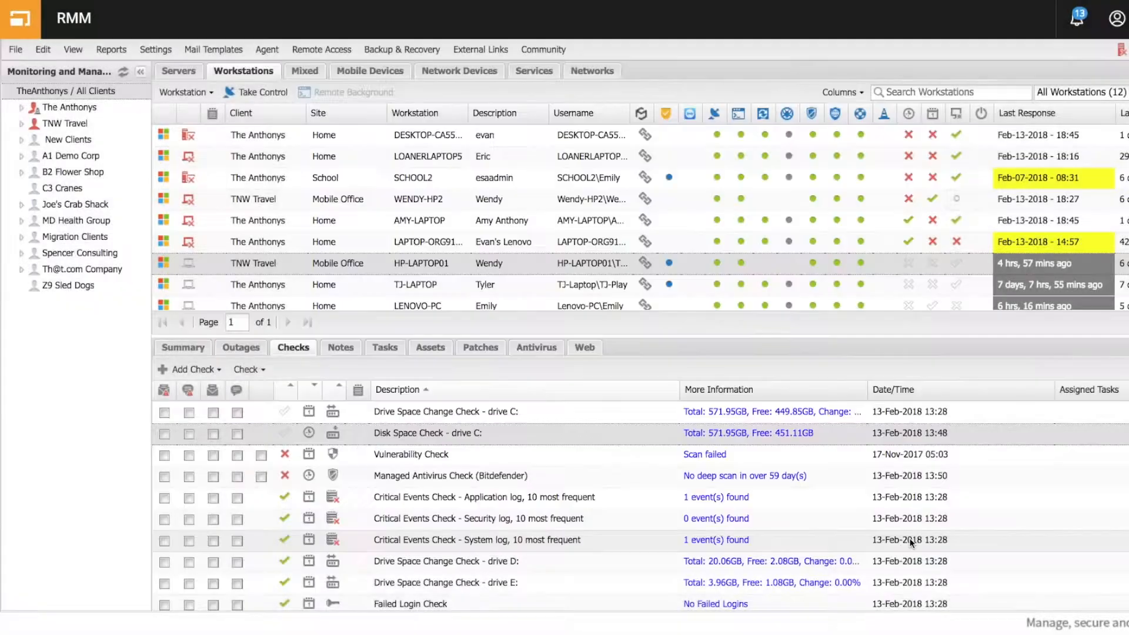
Step: Review the list of existing monitoring templates for servers and workstations, and close it
click(155, 50)
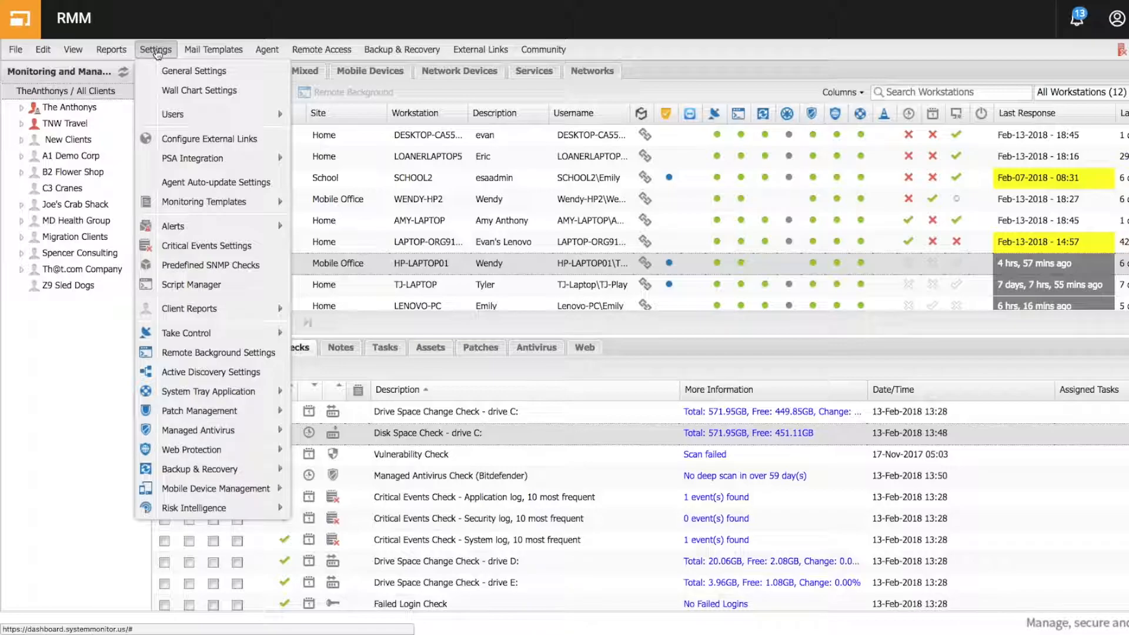
mouse_move(224, 203)
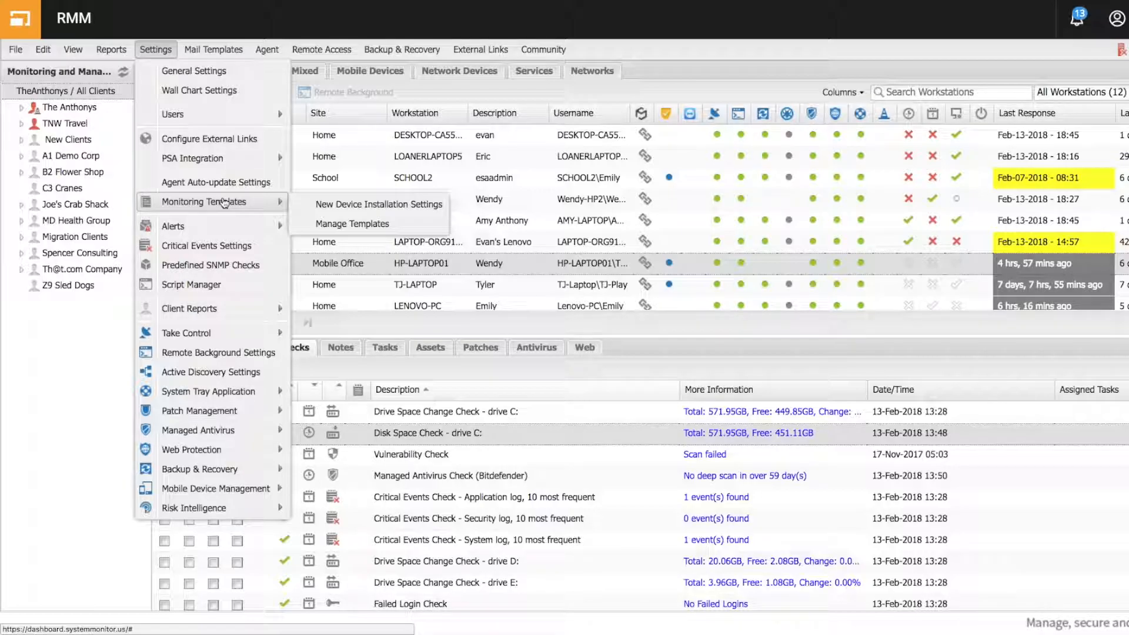
click(376, 226)
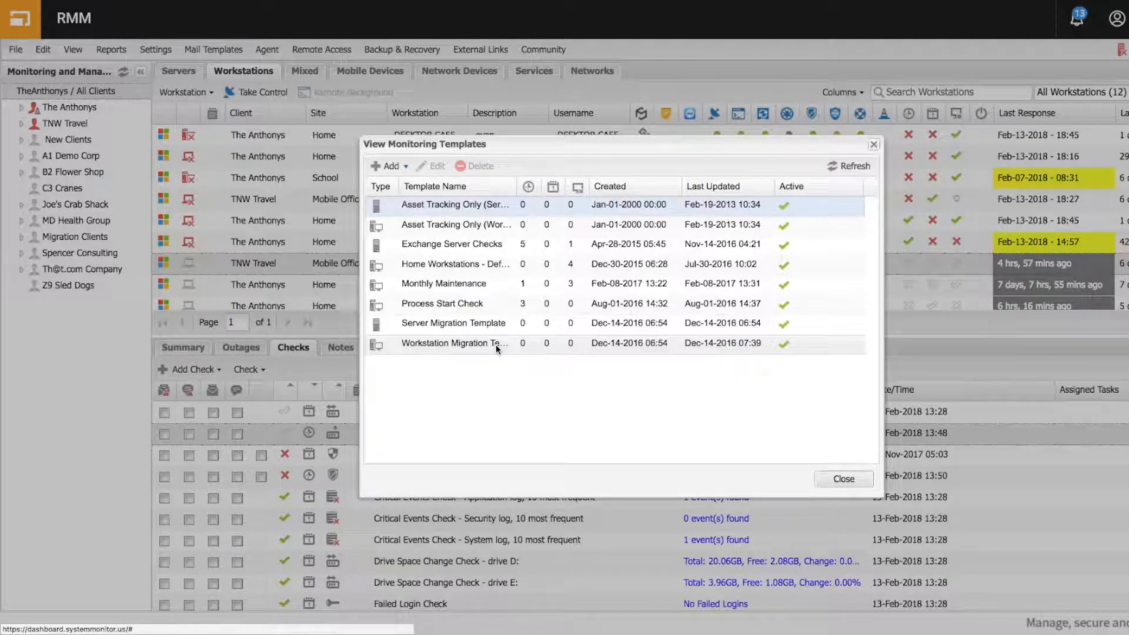
click(843, 479)
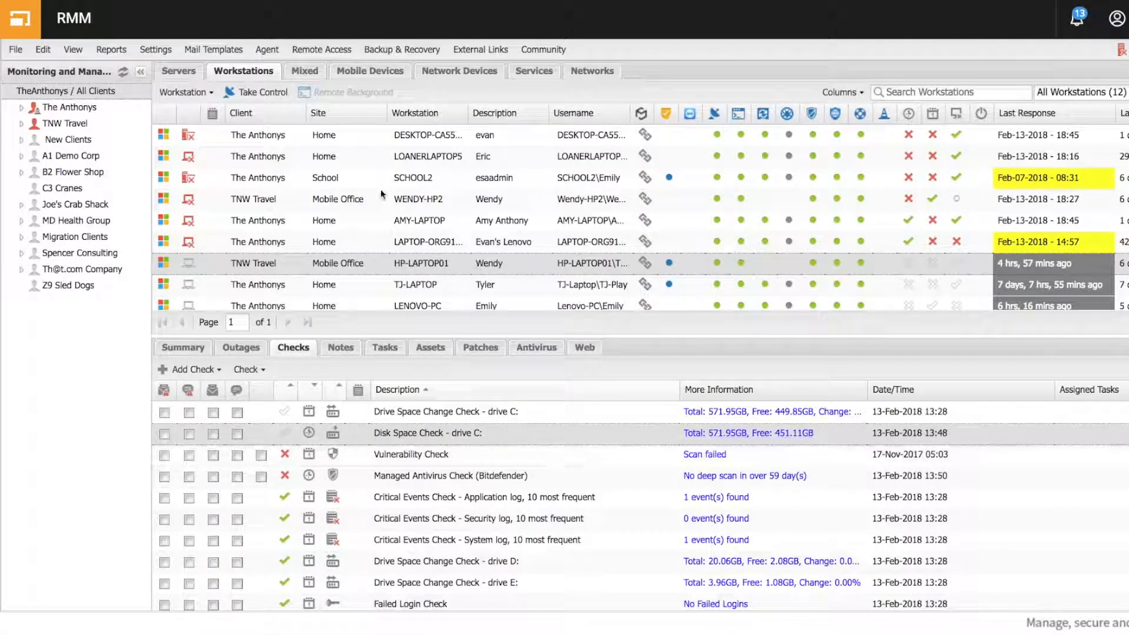
Step: Try turning on new device installation settings for the first tree client's workstations, review the default template options, and discard the change
click(152, 51)
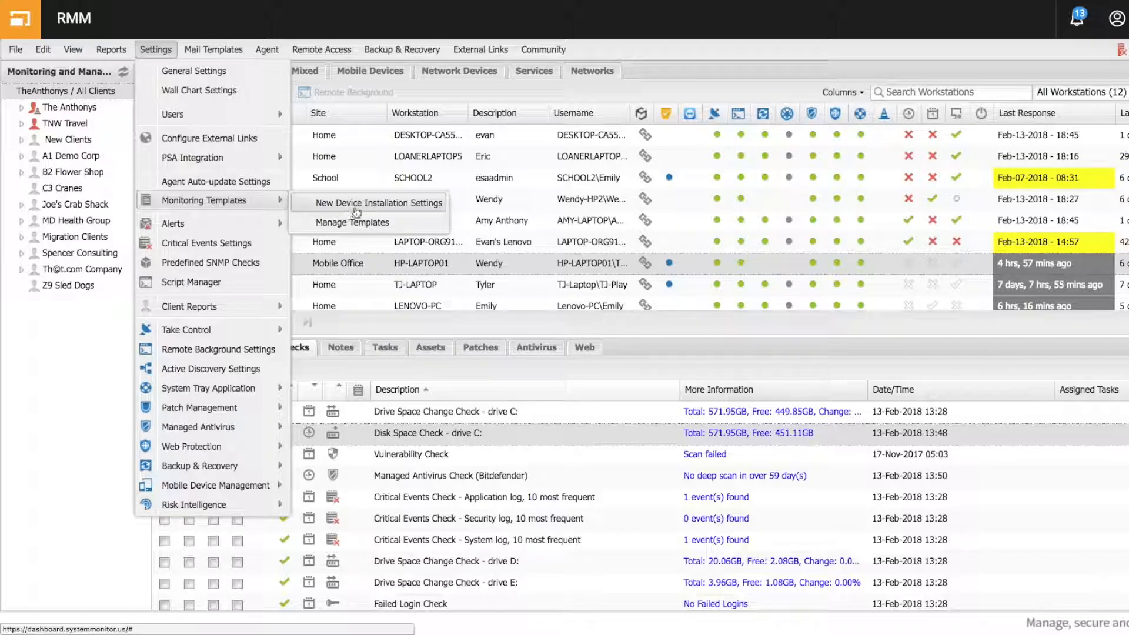
click(358, 204)
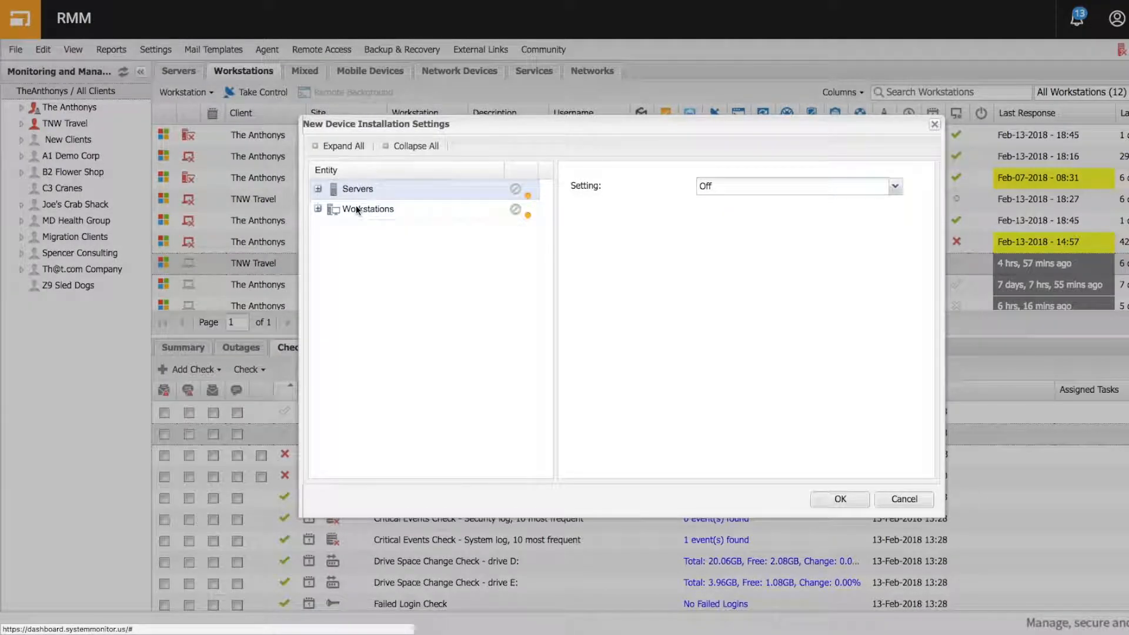
click(319, 209)
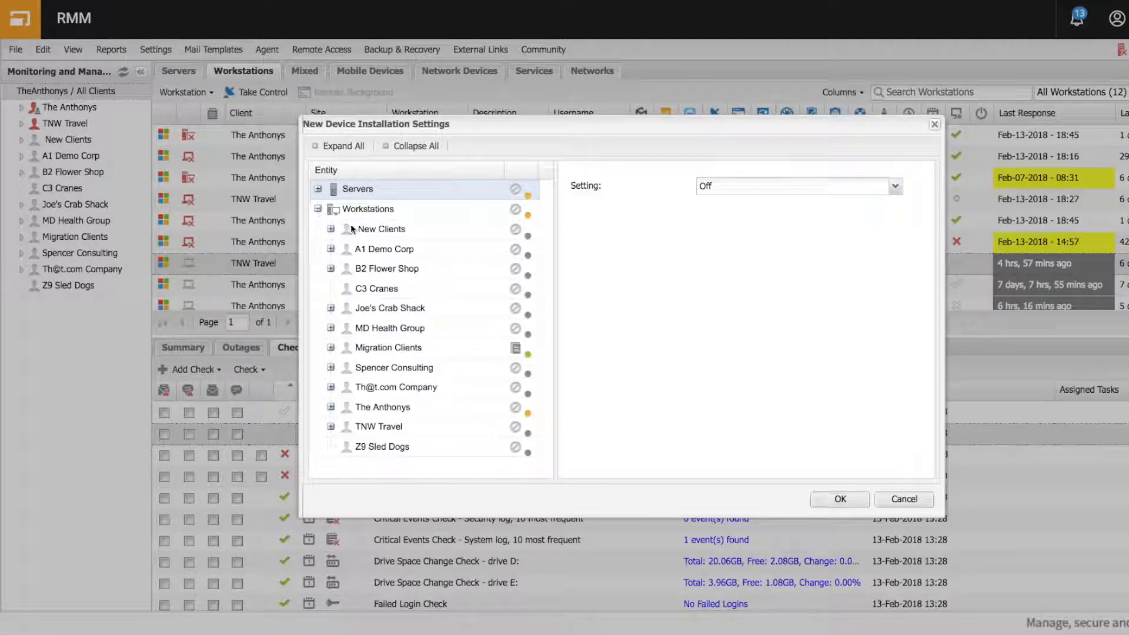
click(392, 408)
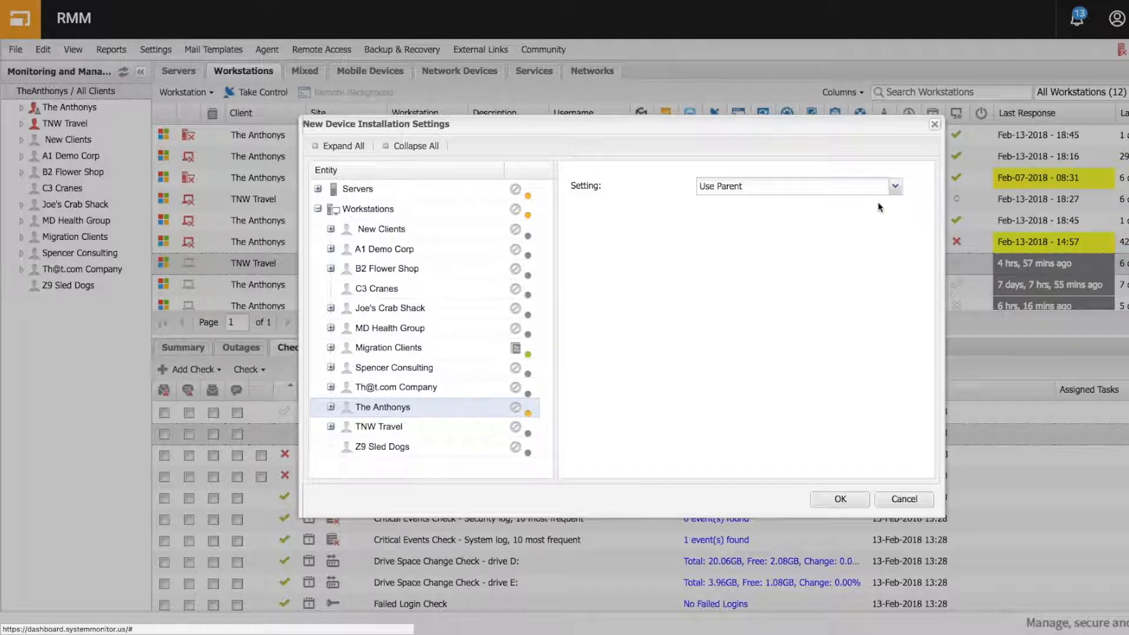
click(895, 186)
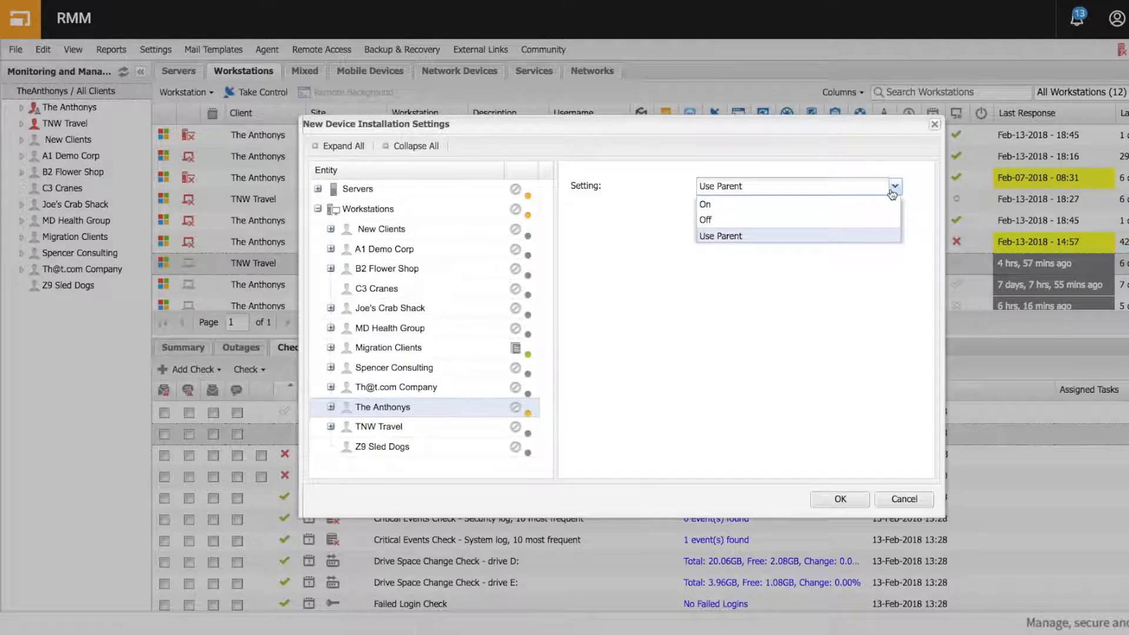
click(706, 208)
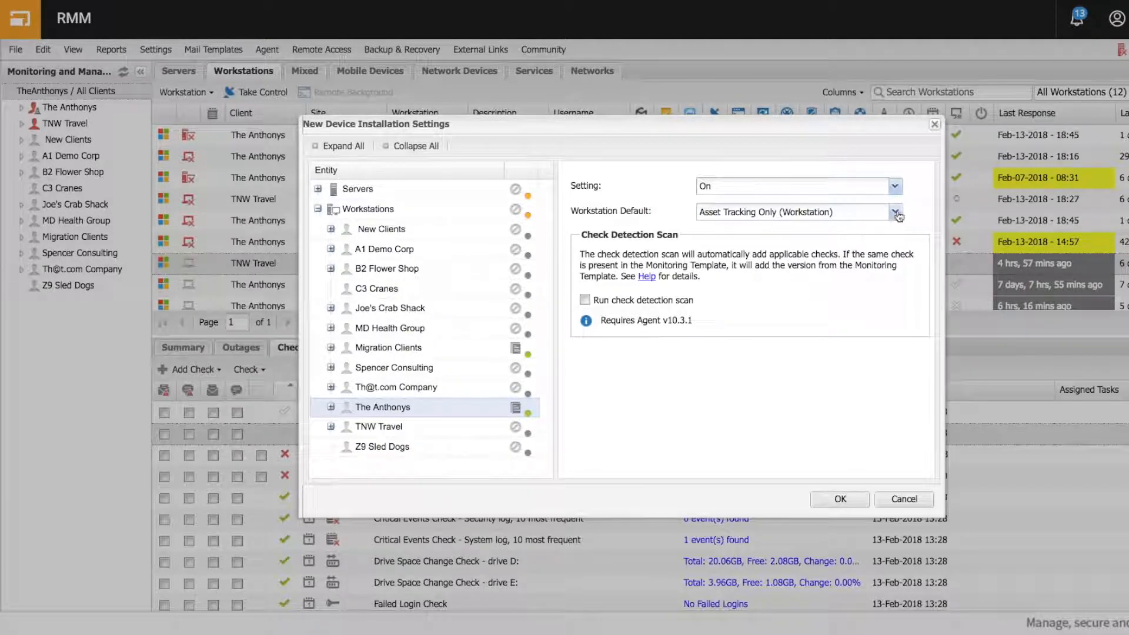
click(894, 213)
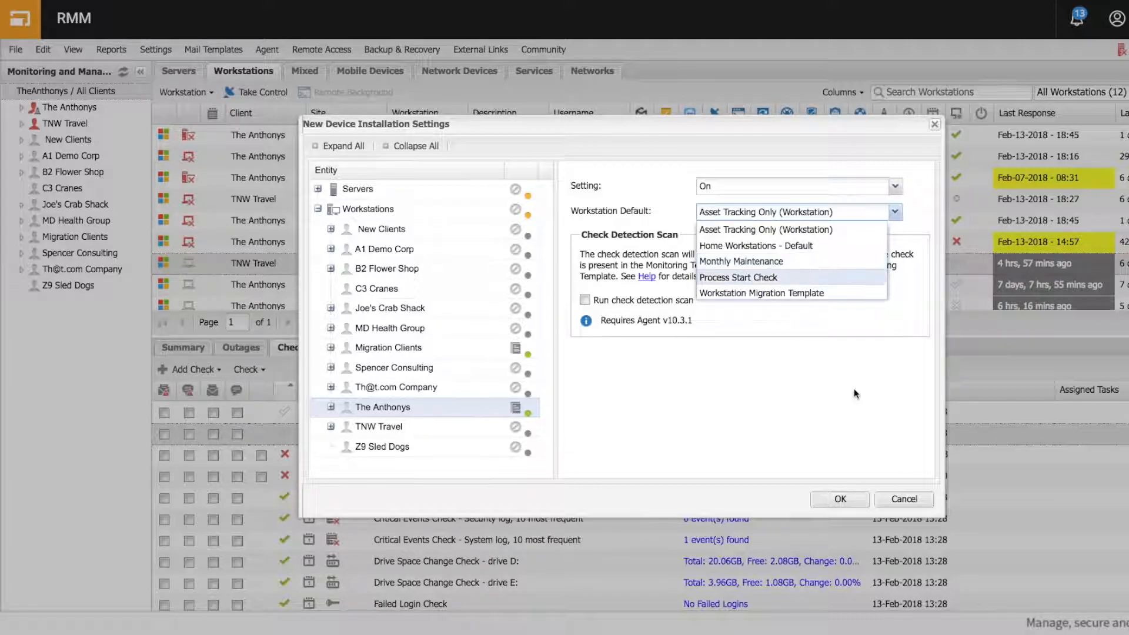
click(906, 501)
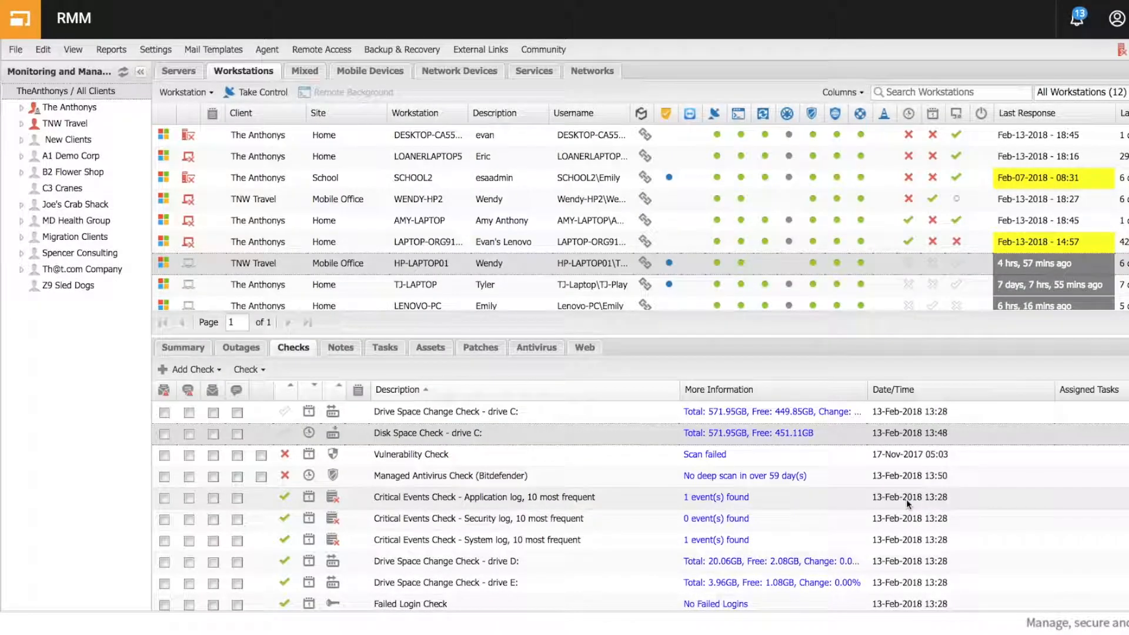